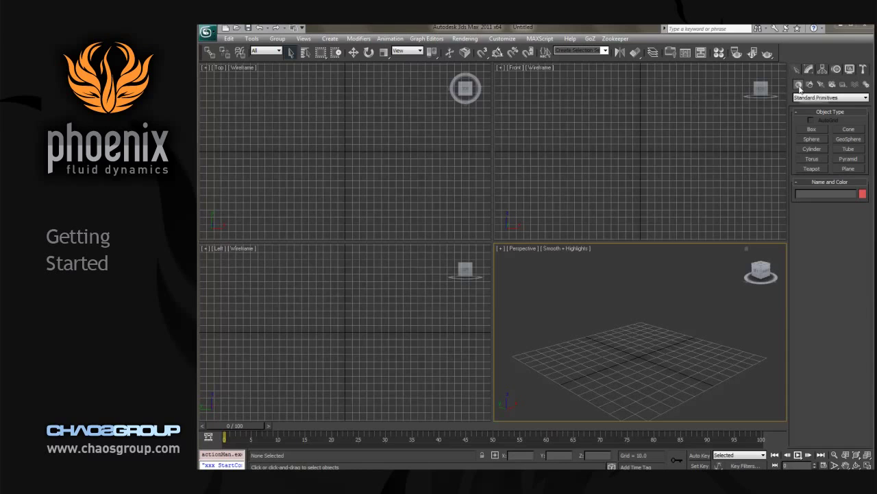
- Switch the object category to PhoenixFD for both geometry and helper creation
click(826, 97)
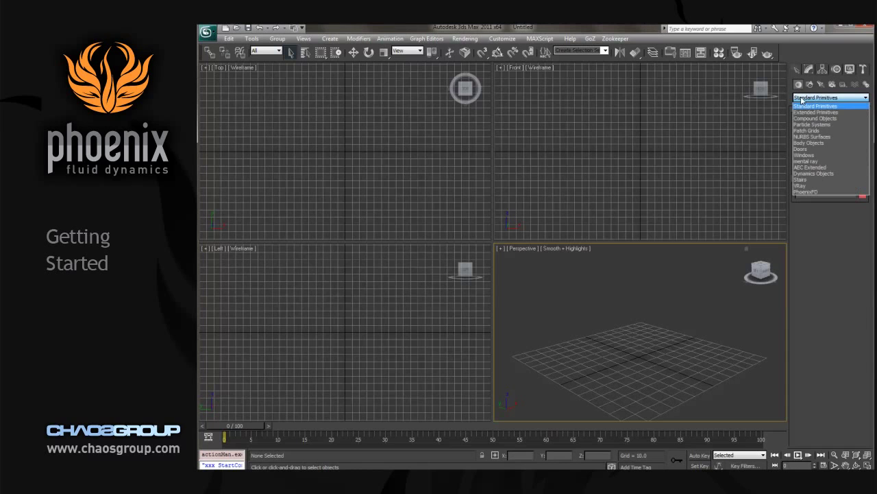
click(809, 193)
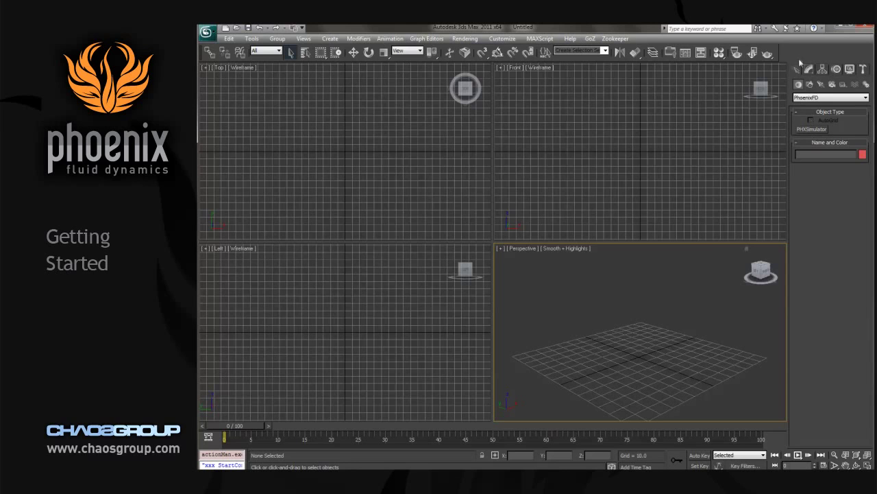
click(844, 84)
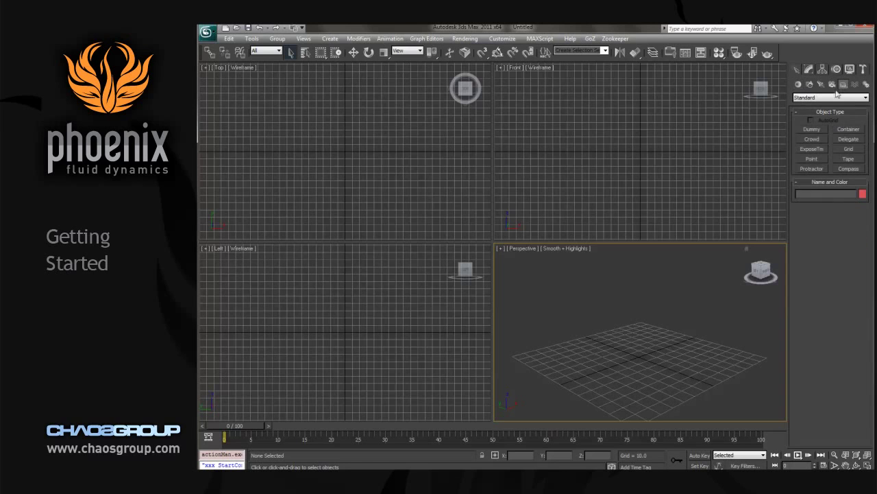
click(829, 97)
click(814, 166)
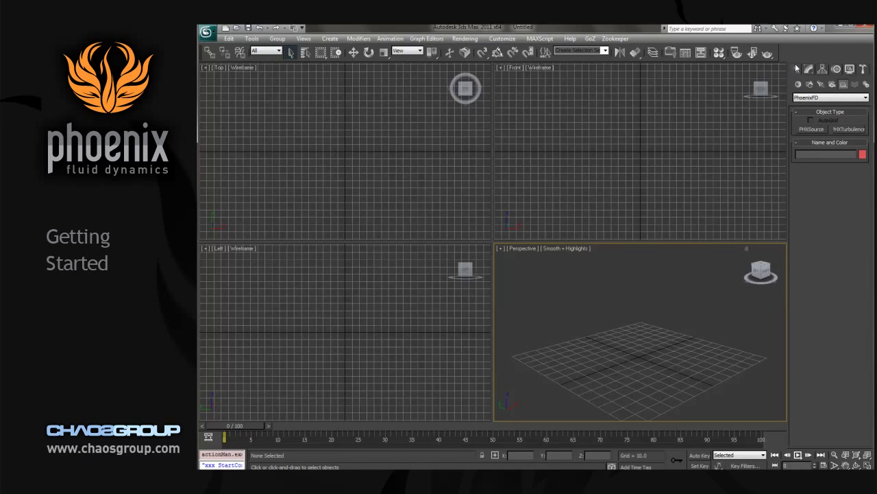
- Create a PHXSimulator about 41 × 43 × 74 cm at the centre of the grid in the maximized Perspective view
click(798, 84)
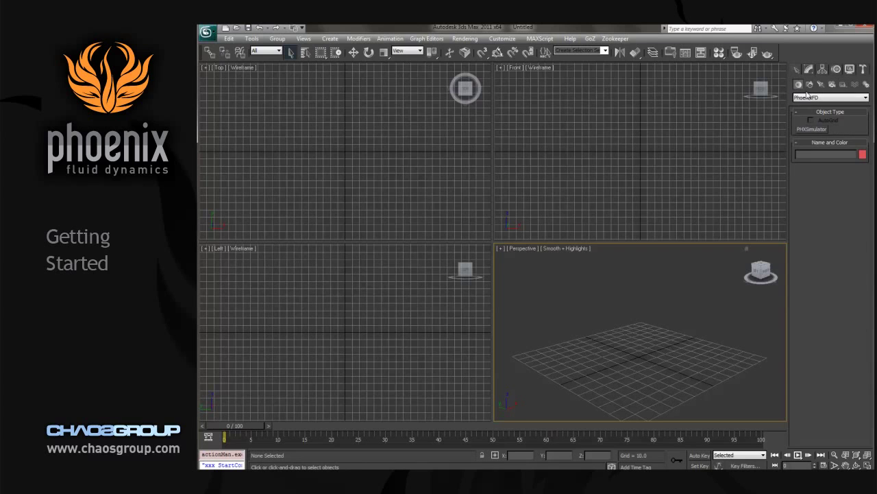
click(807, 129)
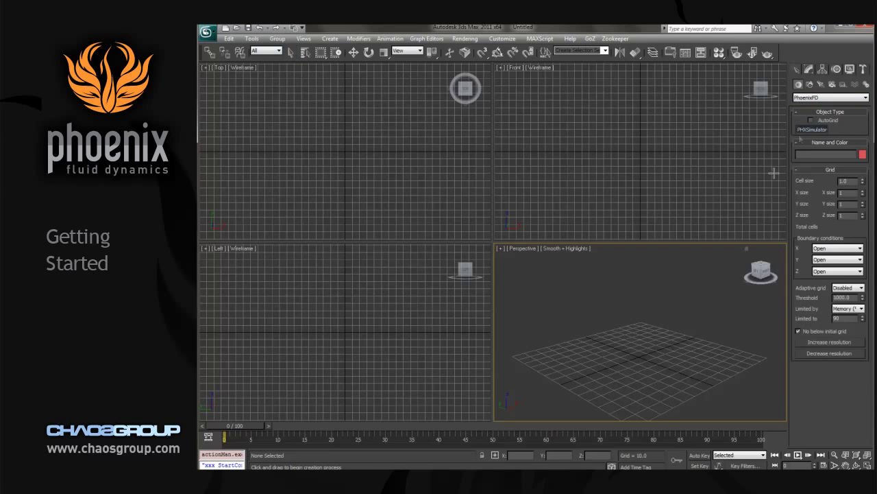
key(alt+w)
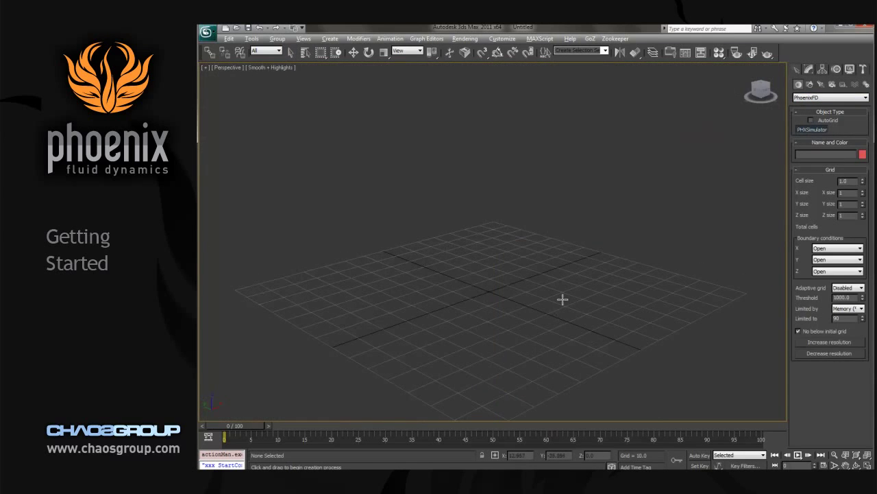
drag(571, 296, 415, 295)
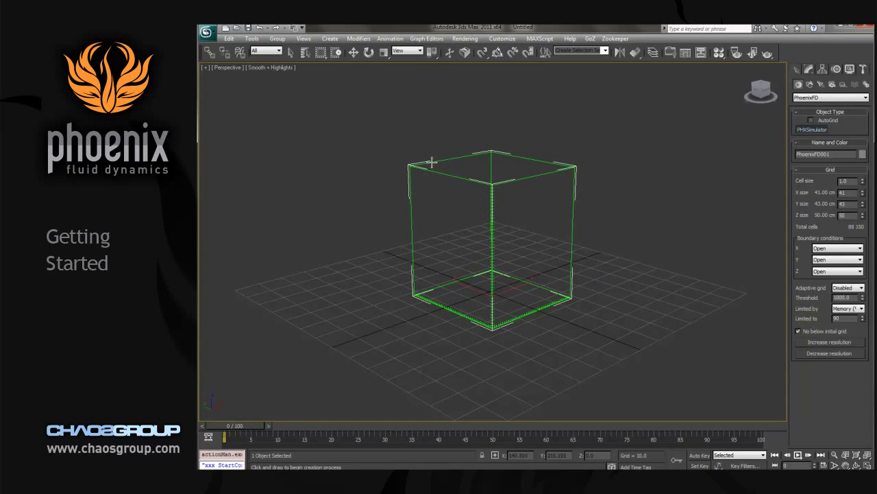
click(432, 101)
right_click(432, 101)
alt+middle_drag(432, 101, 603, 292)
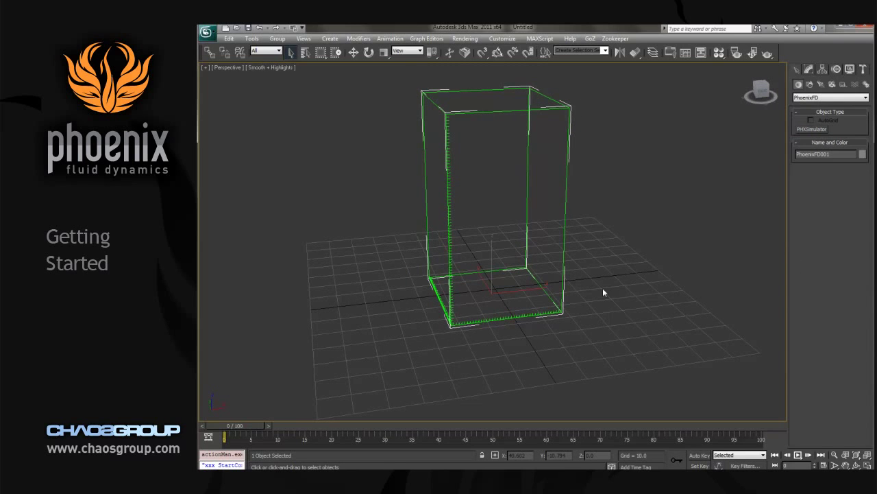
alt+middle_drag(602, 292, 592, 335)
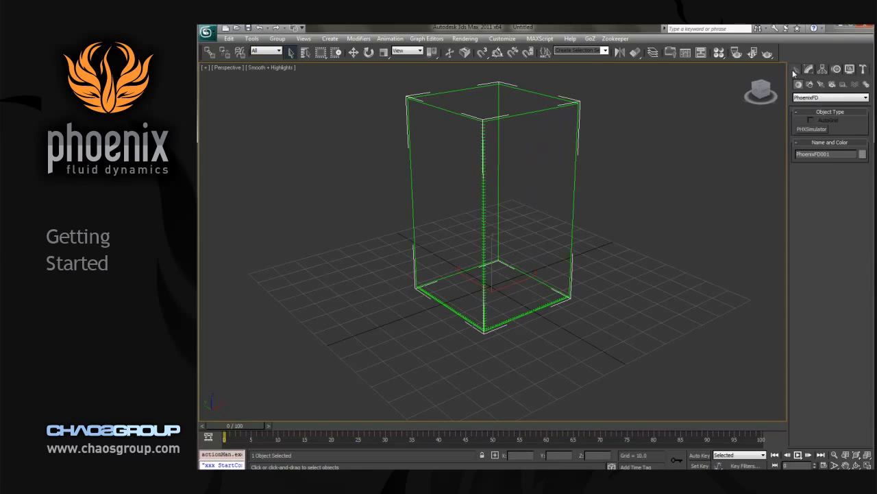
- Create a small standard primitive sphere near the centre of the simulator's base
click(801, 97)
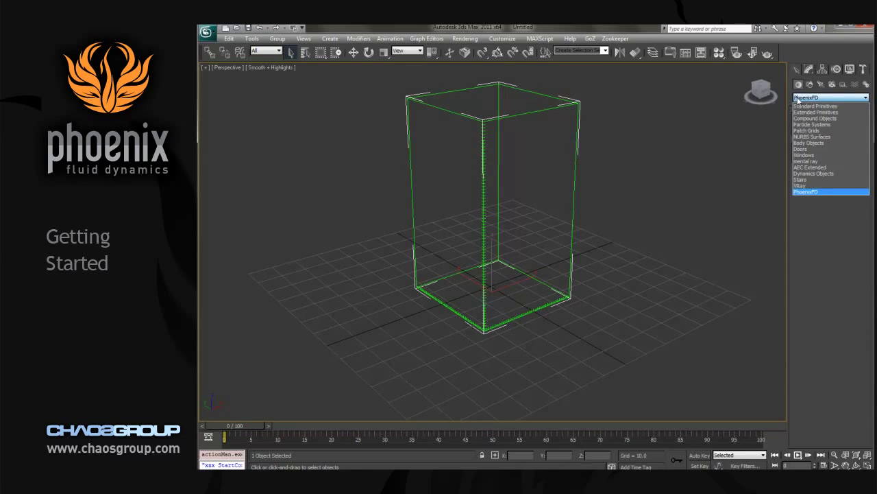
click(808, 106)
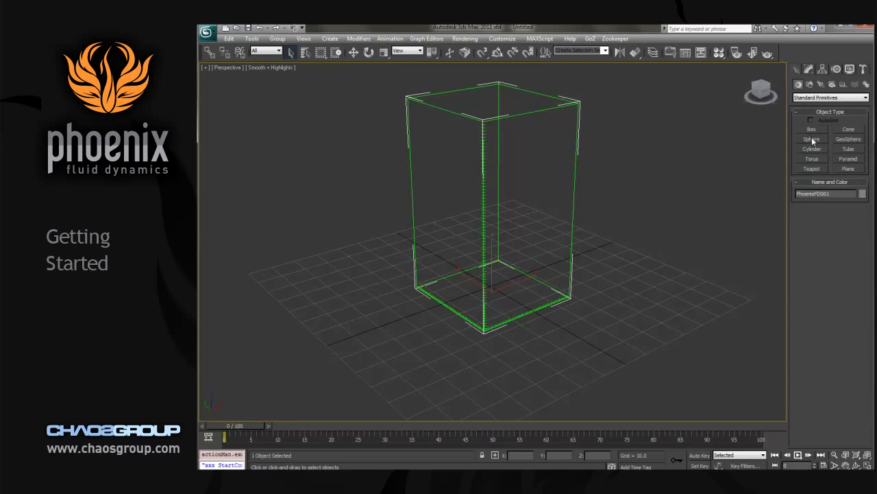
click(812, 139)
mouse_move(495, 286)
mouse_down()
mouse_move(510, 293)
mouse_move(498, 279)
mouse_up()
right_click(499, 279)
- Move the sphere up off the simulator's floor and slightly sideways, to about X -4, Z 13
click(353, 53)
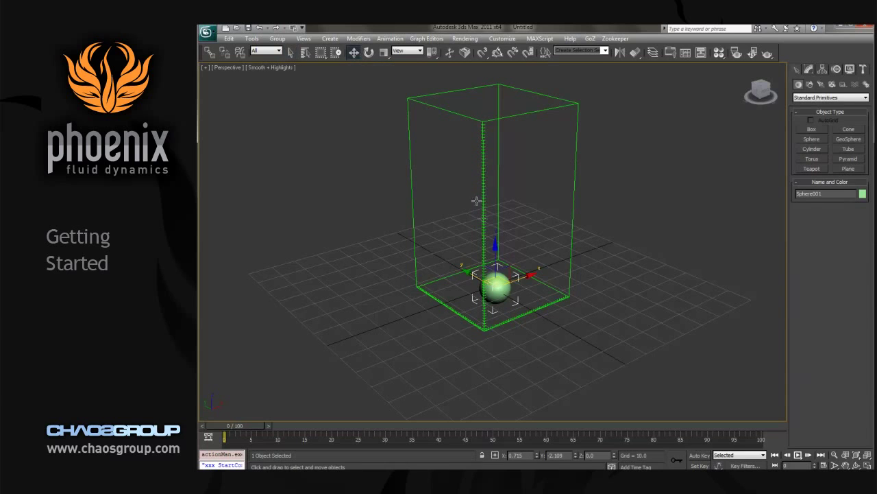
drag(495, 248, 495, 216)
alt+middle_drag(504, 227, 524, 313)
drag(511, 244, 499, 242)
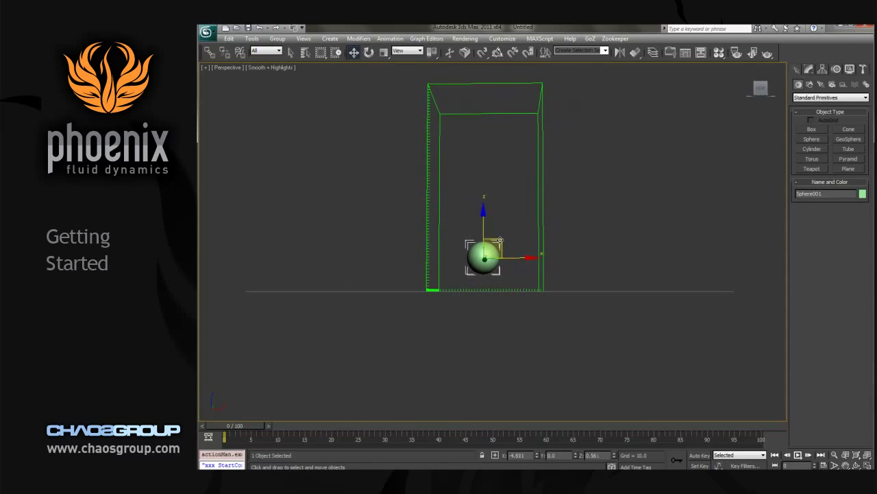
alt+middle_drag(594, 291, 550, 326)
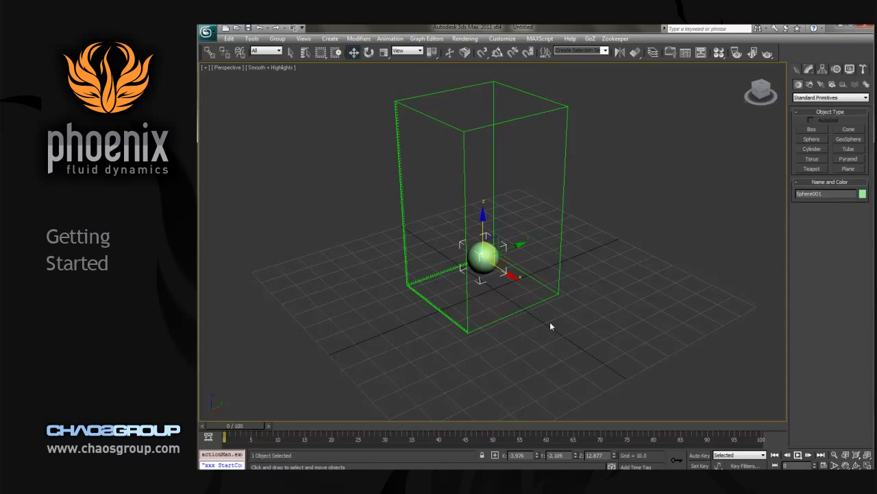
alt+middle_drag(550, 329, 587, 317)
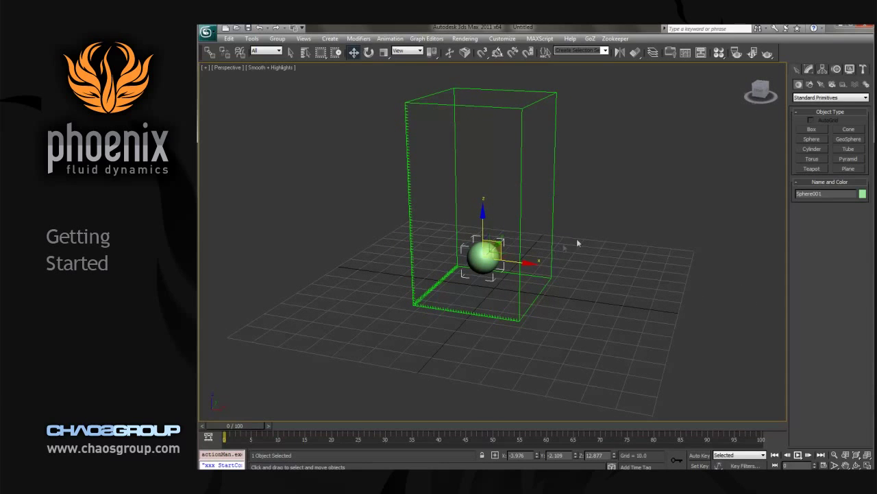
- Place a PHXSource helper on the grid beside the simulator box
click(844, 84)
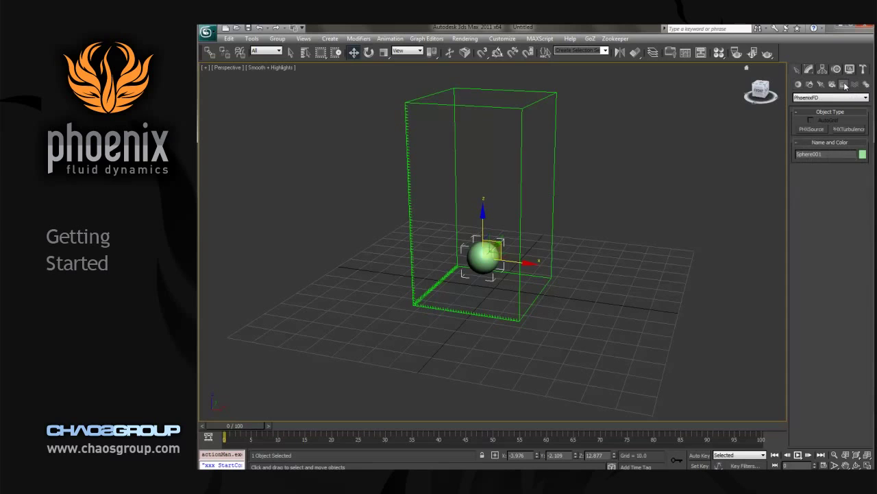
click(811, 129)
click(577, 275)
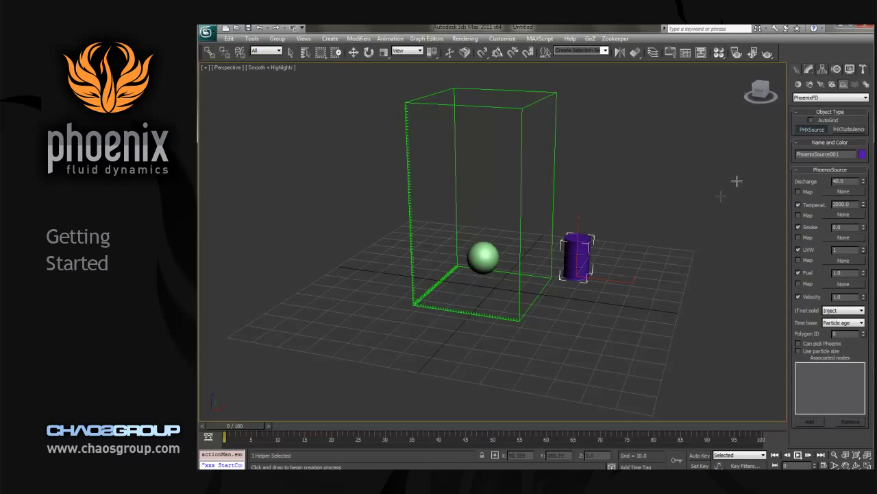
- Add the sphere to the Phoenix source's associated nodes
click(808, 70)
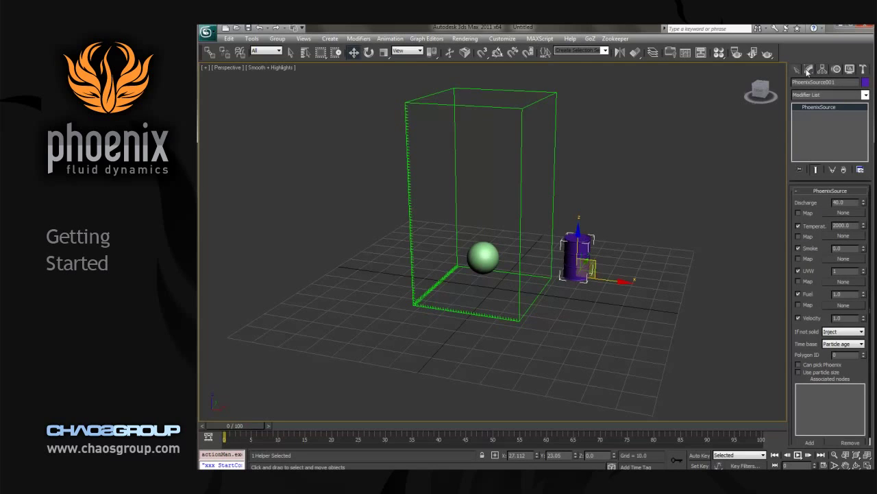
scroll(796, 331, down, 1)
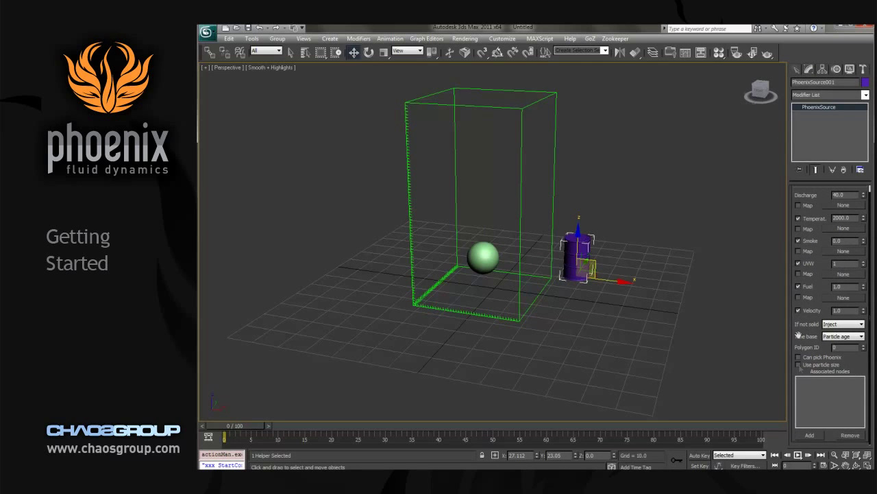
click(809, 436)
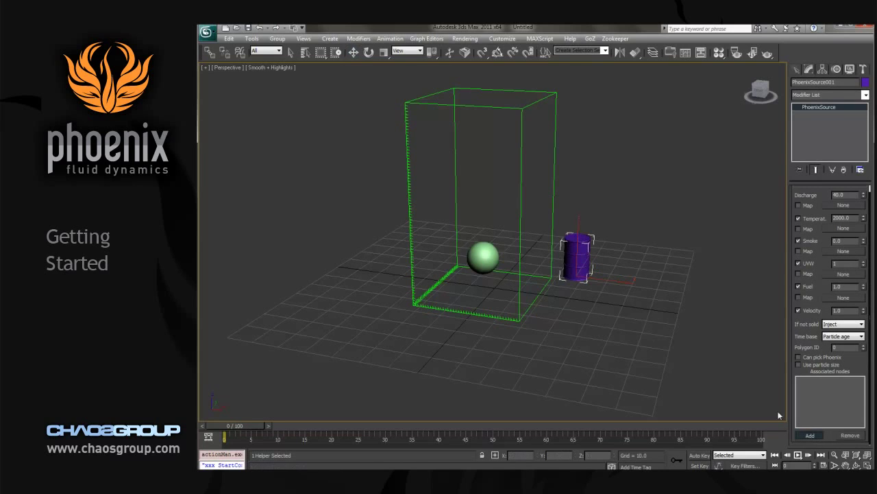
click(482, 252)
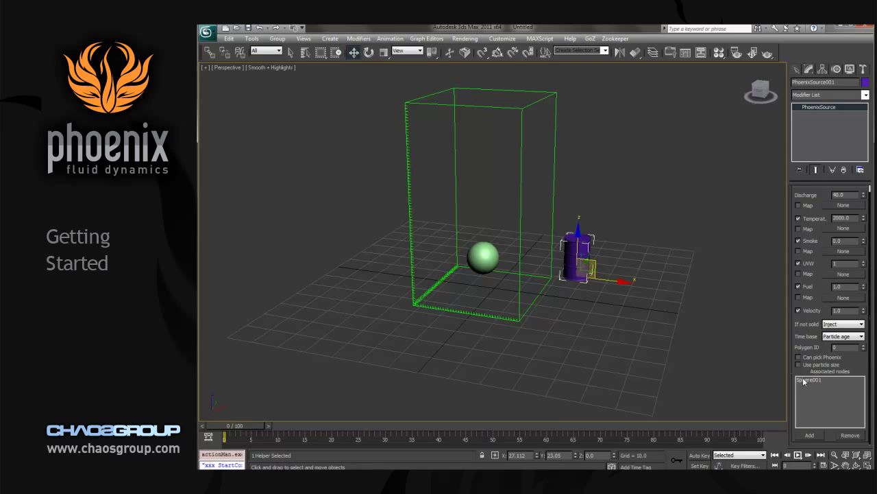
- Select the simulator box and start its fluid simulation with the default settings
alt+middle_drag(627, 309, 671, 336)
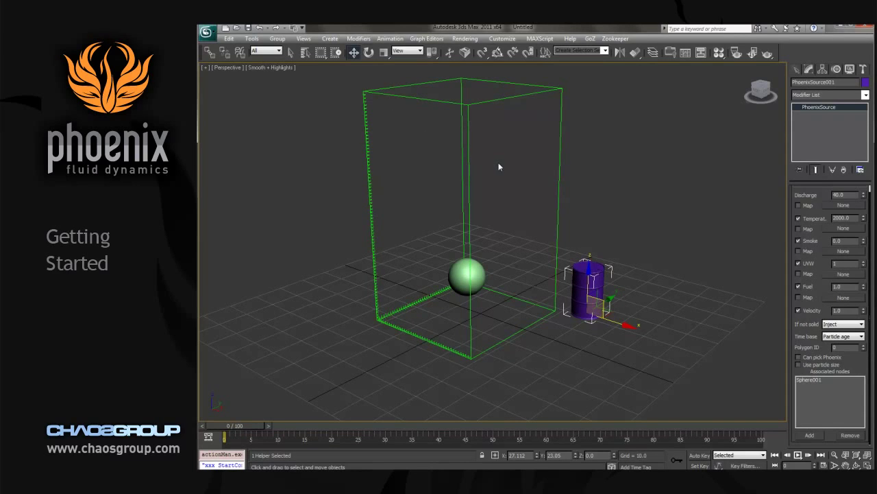
mouse_move(710, 323)
alt+middle_down()
mouse_move(660, 316)
mouse_move(705, 310)
mouse_move(721, 320)
alt+middle_up()
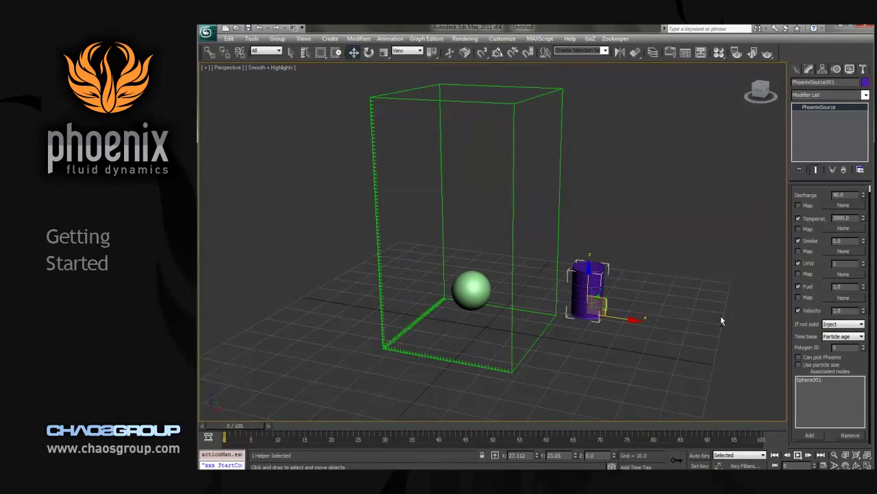
click(560, 215)
scroll(817, 226, up, 5)
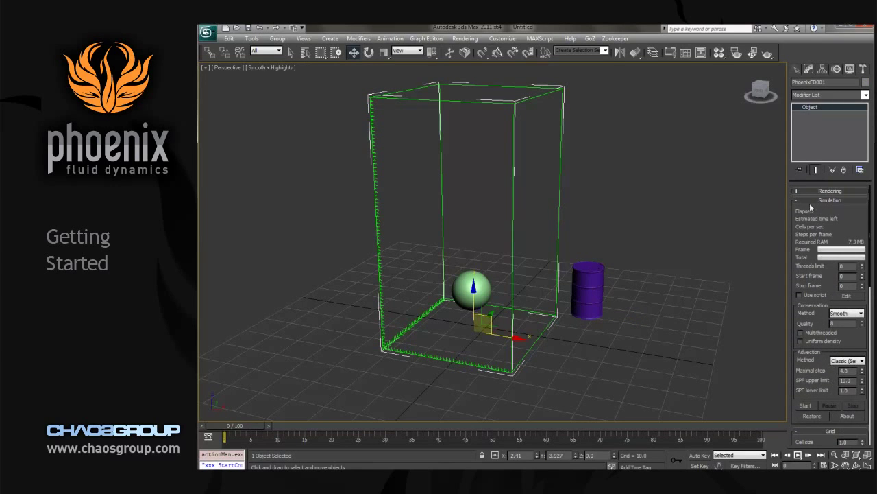
scroll(801, 252, down, 3)
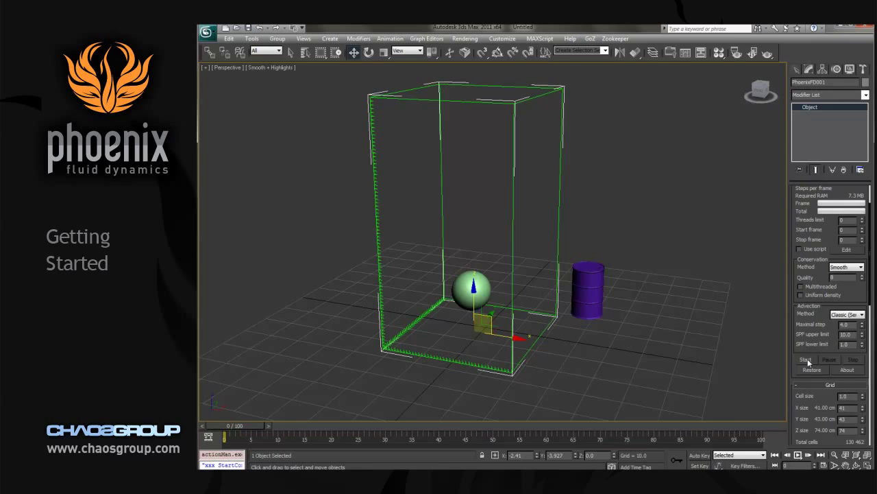
click(807, 360)
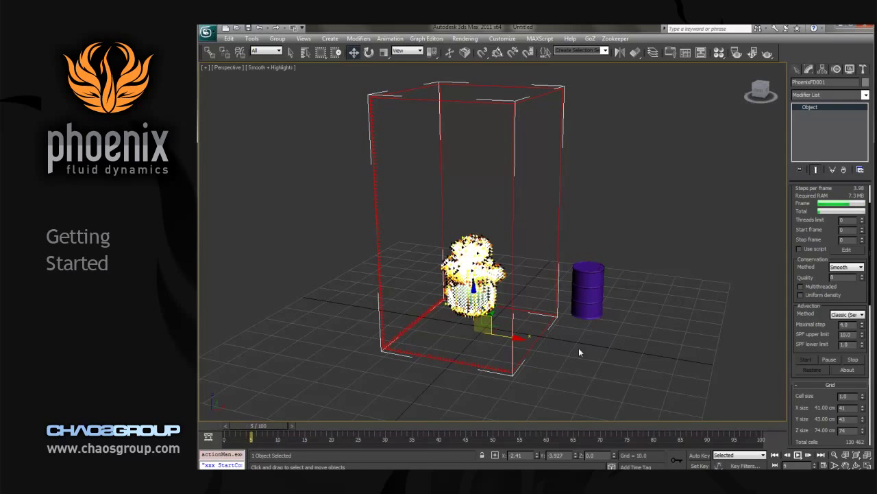
- Render the current frame of the fire in the Perspective view while the simulation runs, and close the render window
alt+middle_drag(578, 348, 595, 339)
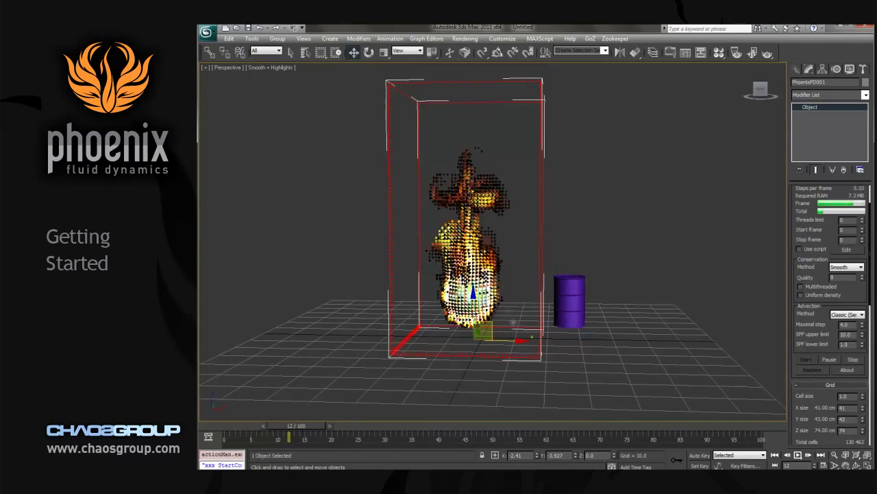
alt+middle_drag(364, 368, 399, 379)
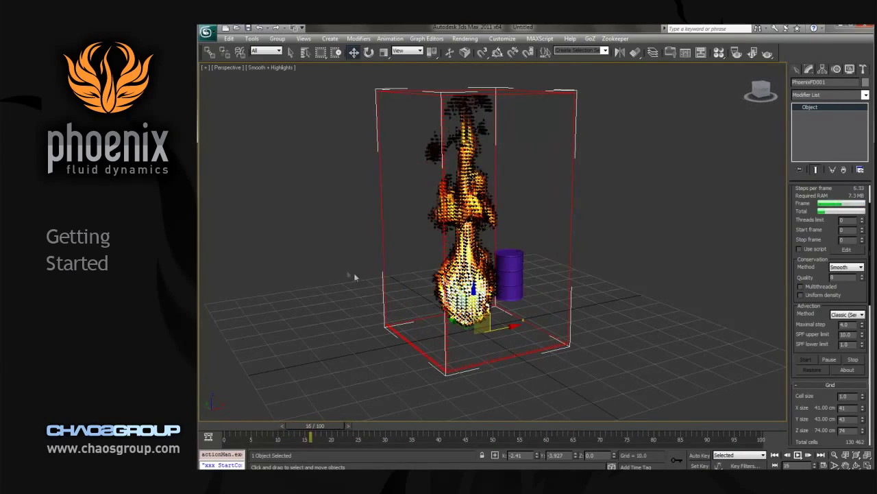
alt+middle_drag(358, 327, 336, 301)
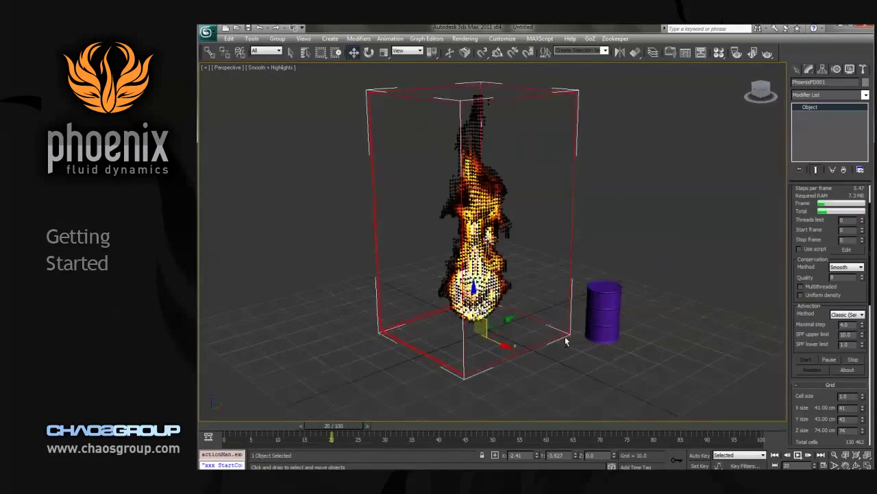
click(769, 52)
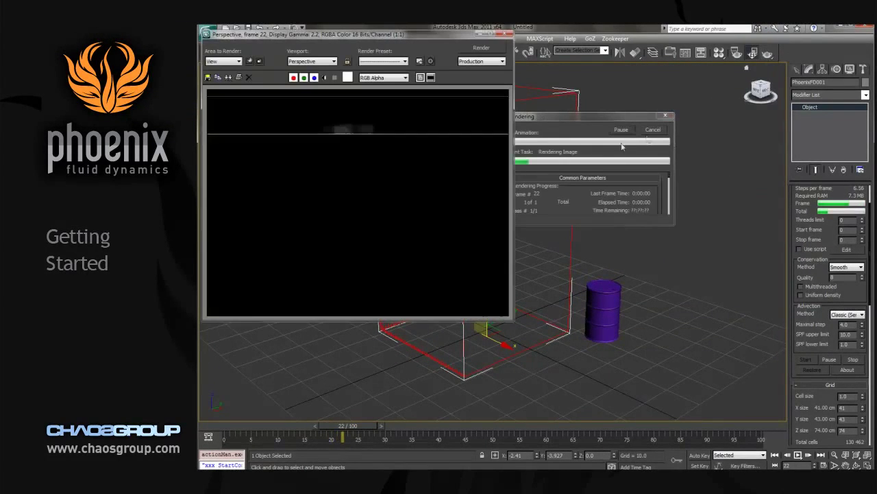
click(506, 34)
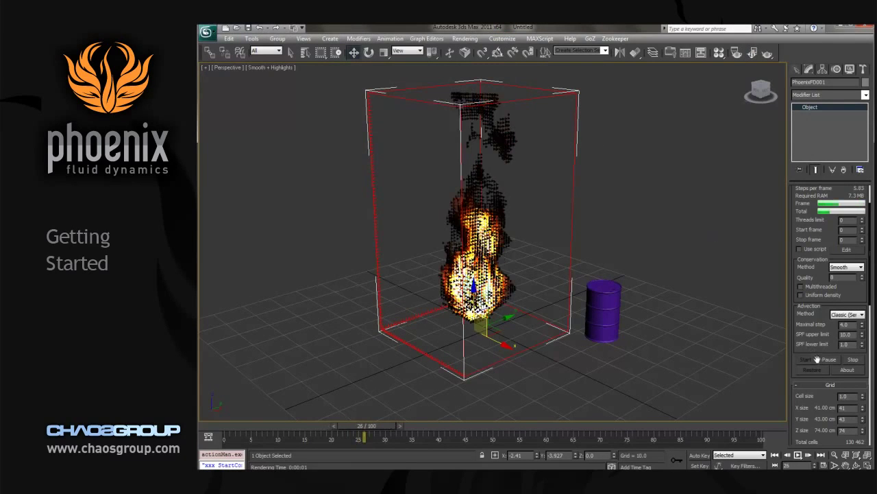
scroll(799, 280, down, 2)
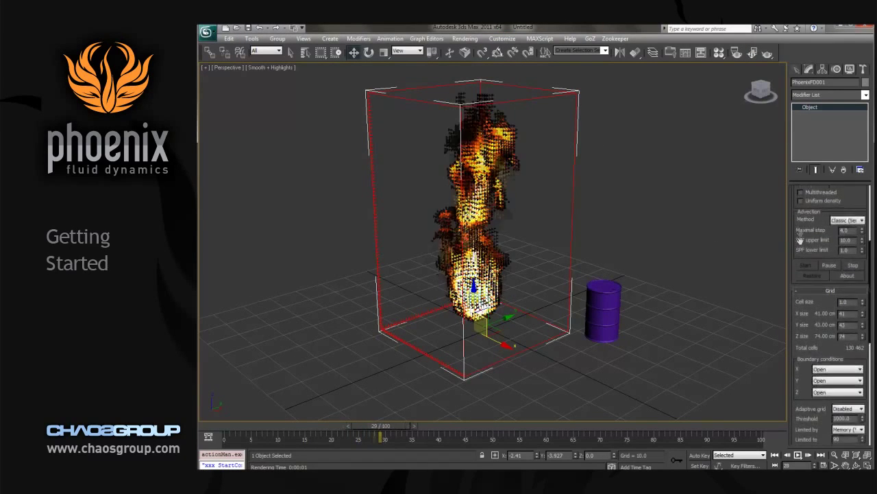
alt+middle_drag(561, 334, 514, 338)
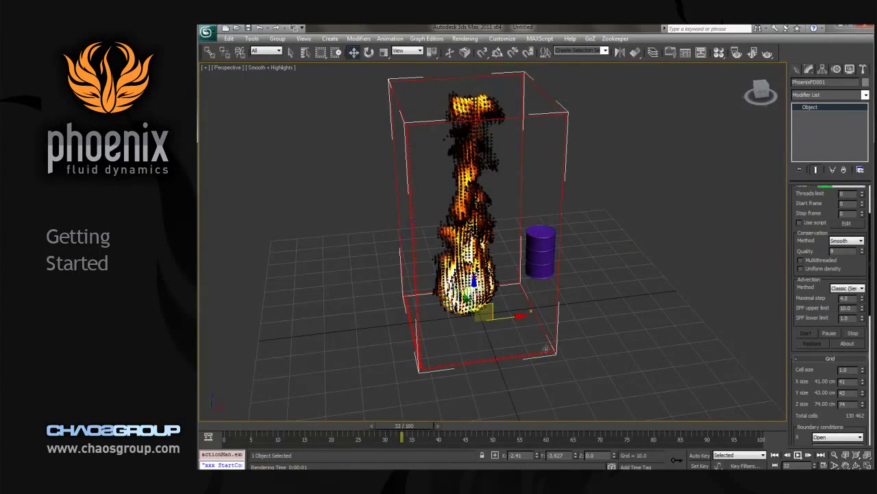
alt+middle_drag(571, 374, 513, 366)
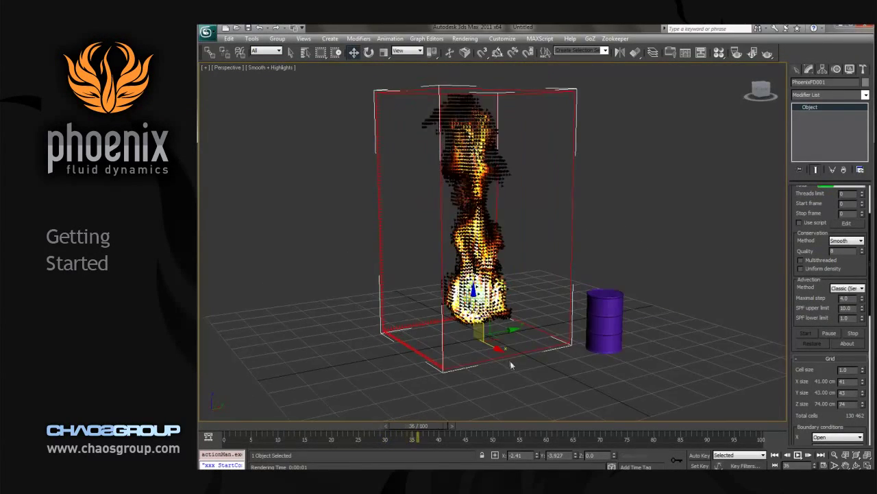
- Stop the running simulation and inspect the grid cell marks along the simulator box's vertical edge
click(853, 333)
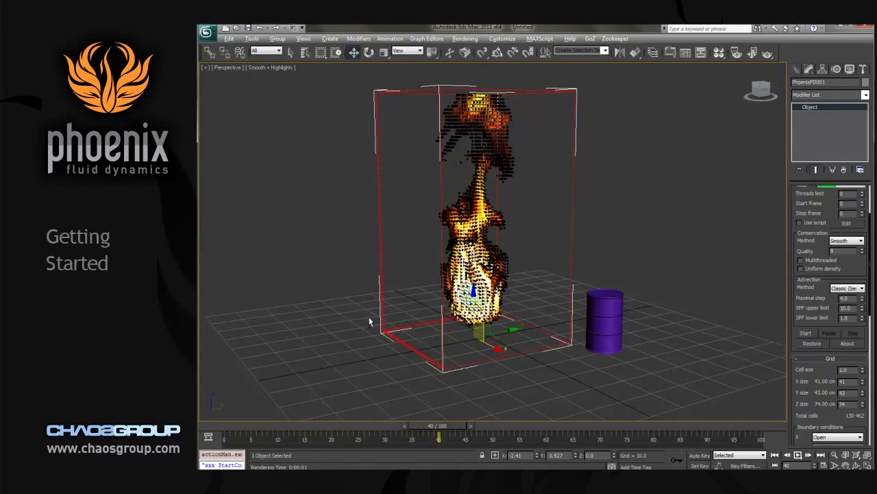
scroll(369, 322, up, 10)
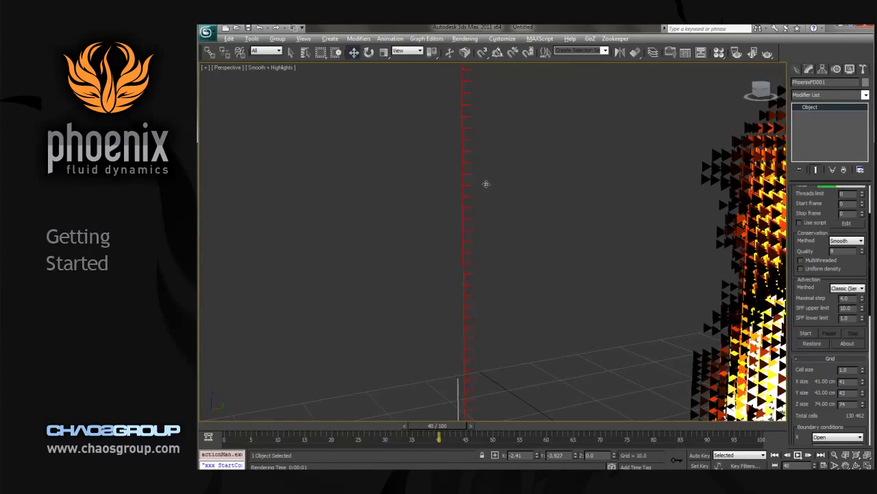
key(z)
mouse_move(514, 263)
alt+middle_down()
mouse_move(528, 292)
mouse_move(518, 269)
alt+middle_up()
scroll(518, 269, down, 3)
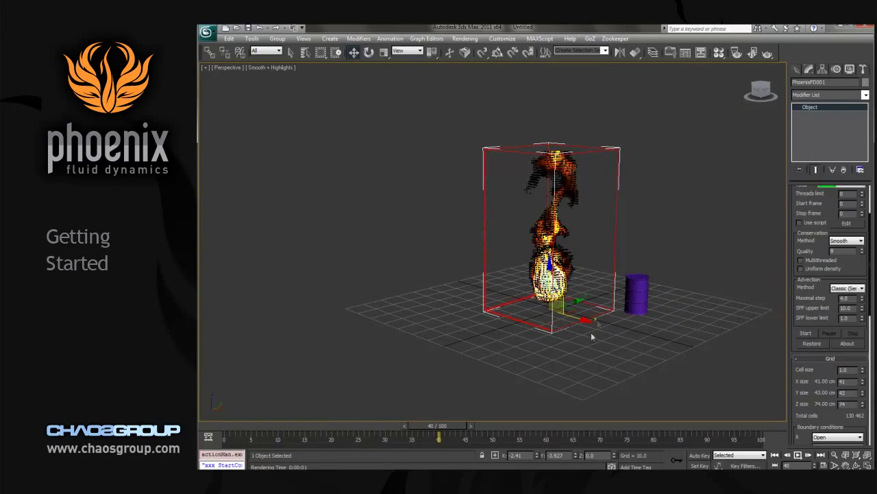
scroll(597, 324, up, 4)
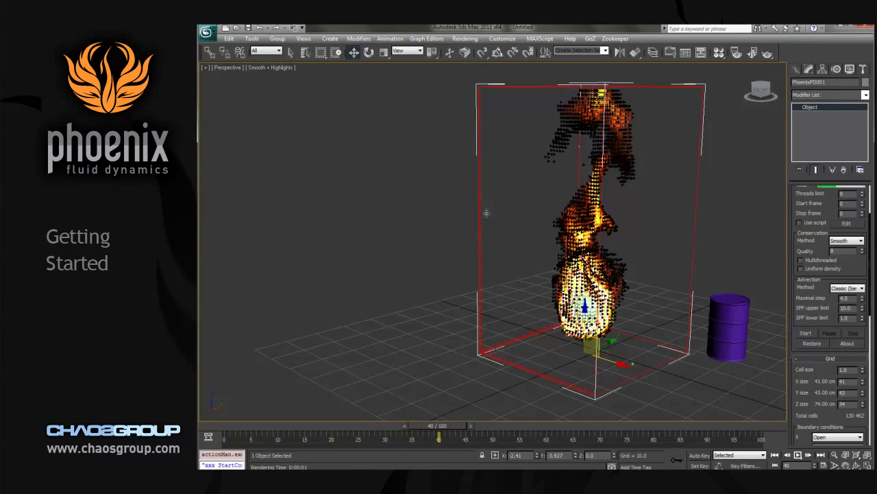
scroll(507, 220, down, 2)
alt+middle_drag(507, 220, 542, 222)
alt+middle_drag(545, 263, 547, 263)
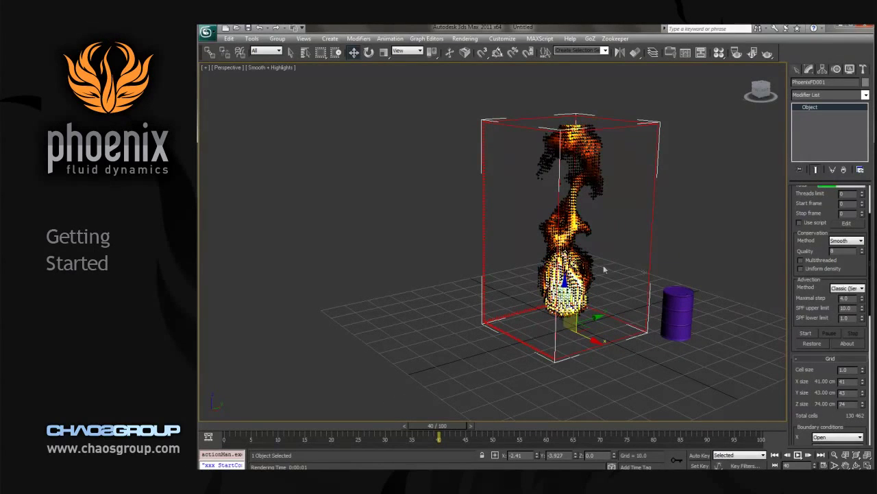
- Narrow the simulator's grid around the fire by setting both its X size and Y size to 34 cells
drag(799, 303, 797, 190)
drag(806, 278, 800, 248)
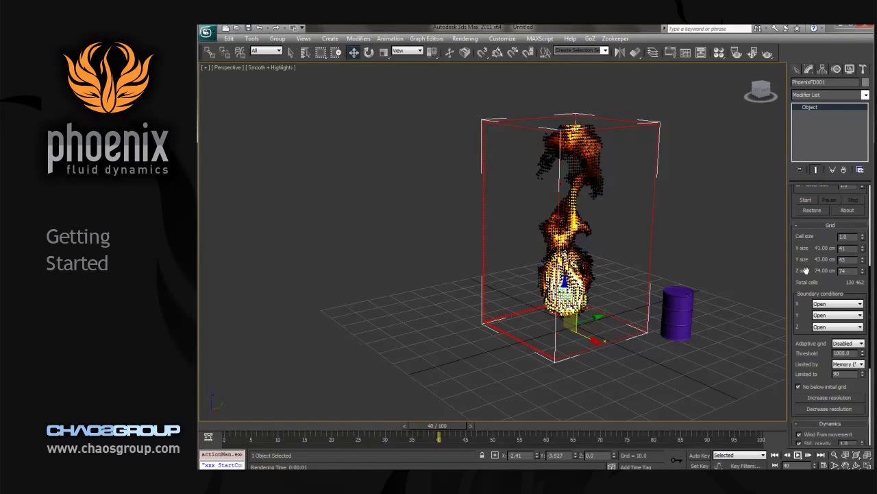
alt+middle_drag(688, 301, 567, 291)
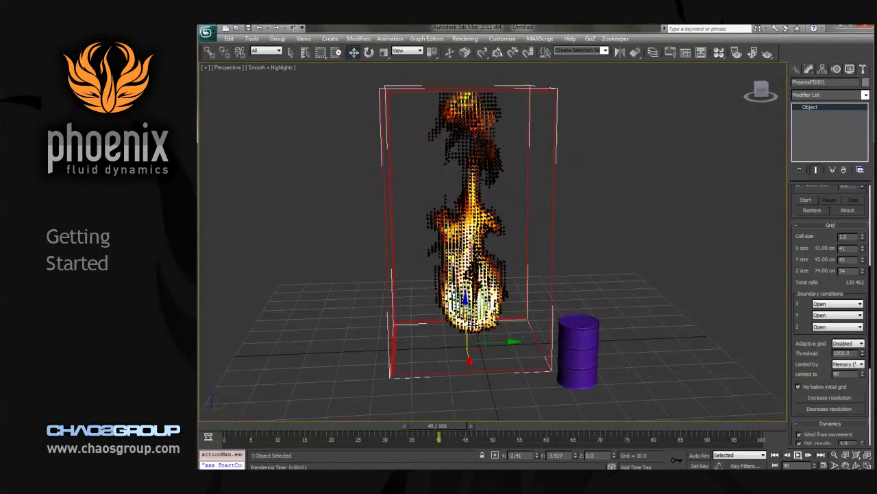
click(864, 251)
drag(864, 252, 863, 269)
alt+middle_drag(684, 258, 593, 271)
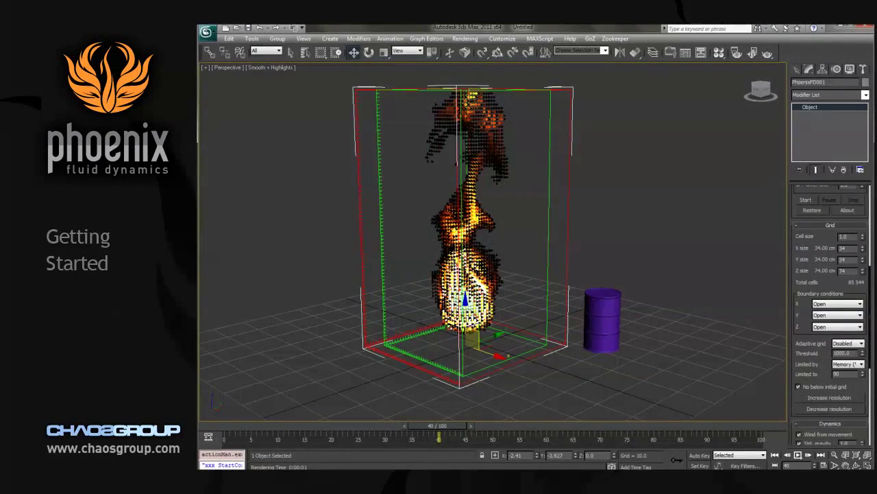
alt+middle_drag(500, 254, 521, 264)
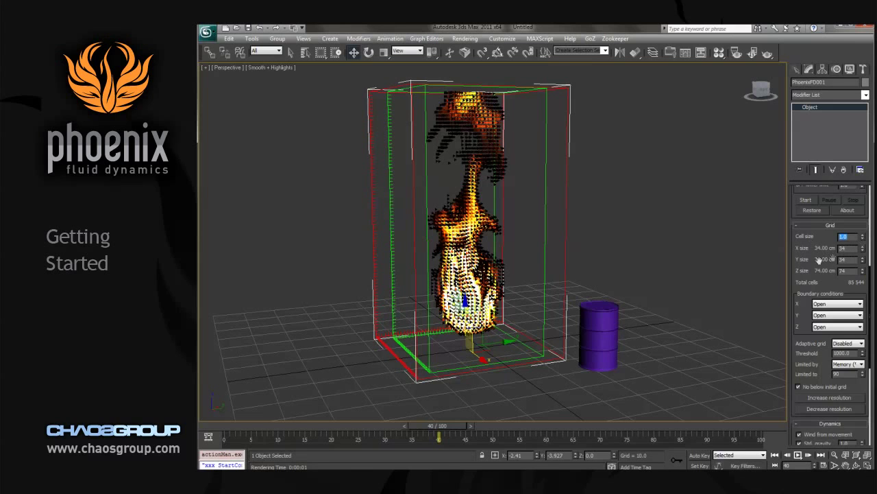
- Decrease the simulator's grid resolution twice to a cell size of 1.563 and compare the cell spacing along the box edge
scroll(816, 271, down, 2)
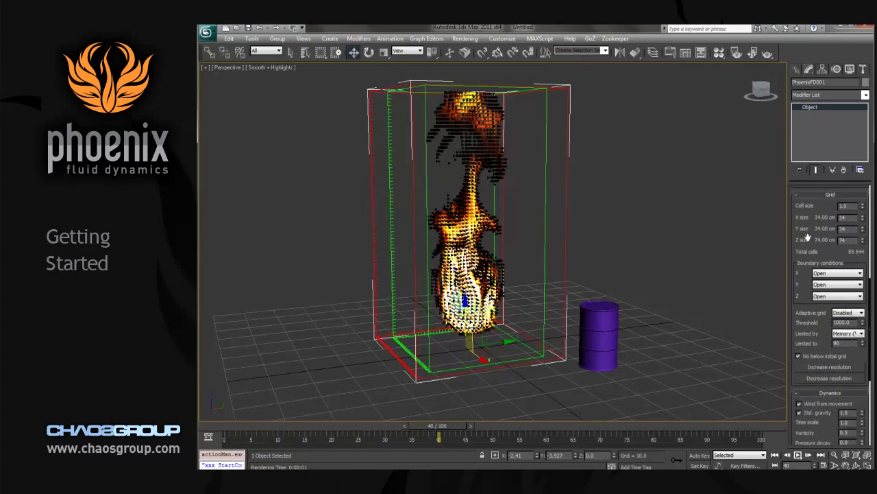
click(829, 376)
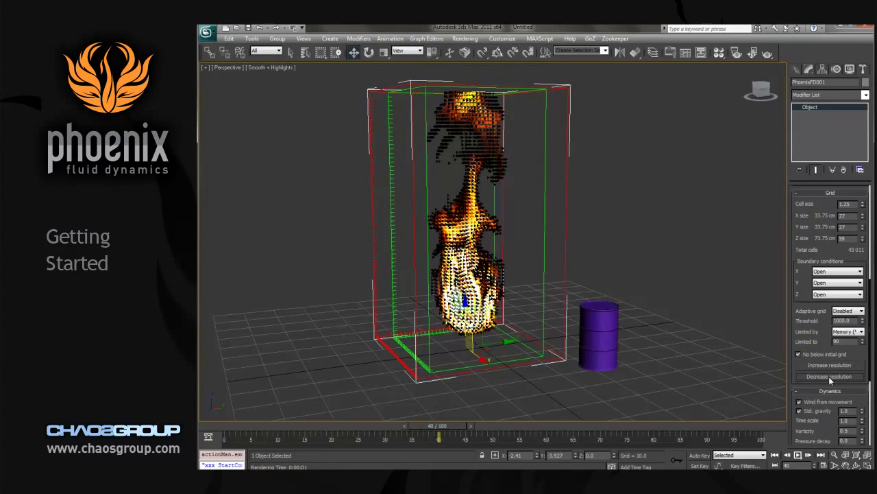
click(828, 377)
scroll(520, 253, up, 5)
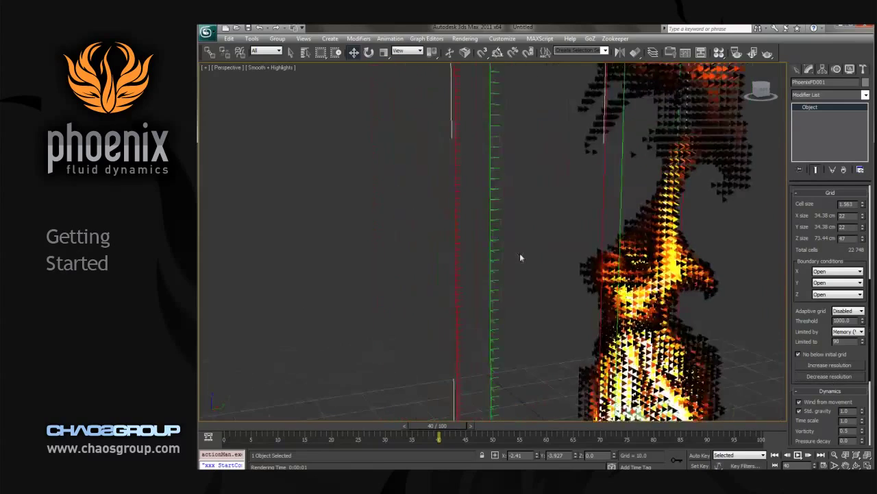
scroll(519, 257, up, 3)
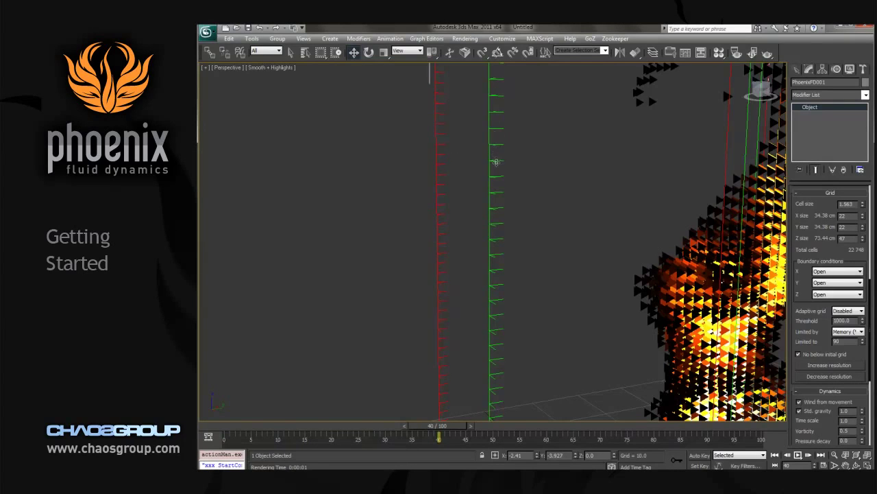
scroll(499, 146, down, 10)
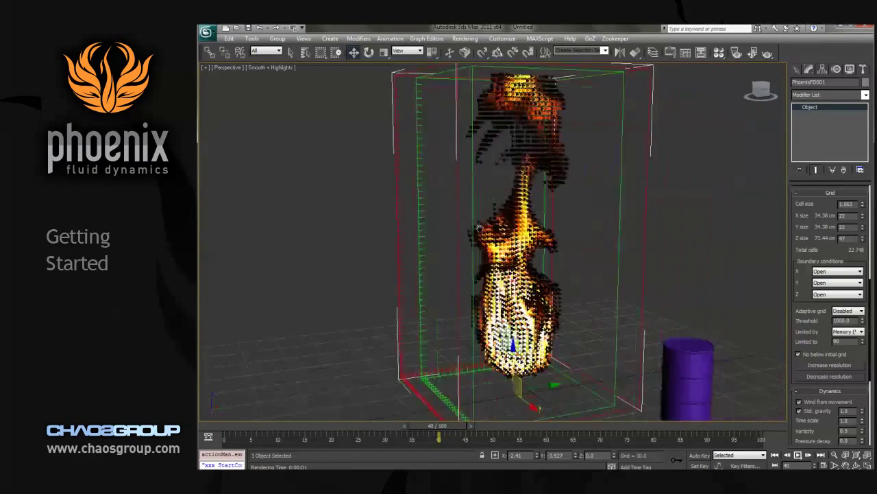
scroll(535, 275, up, 4)
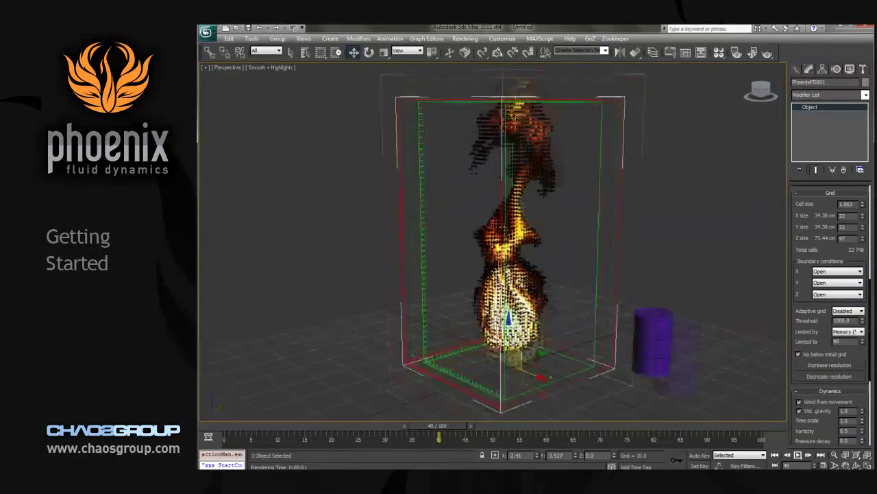
scroll(536, 275, down, 3)
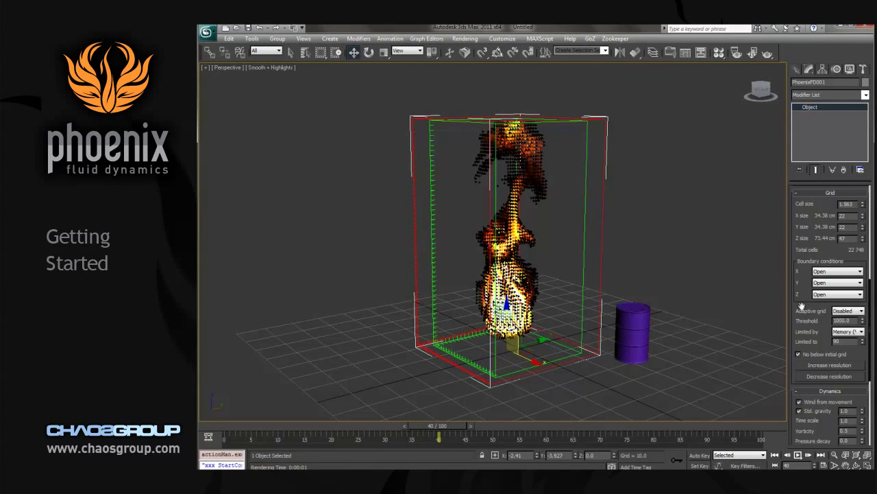
- Run the simulation again through frame 100 and play it back from frame 0, stopping at frame 61
drag(802, 306, 802, 395)
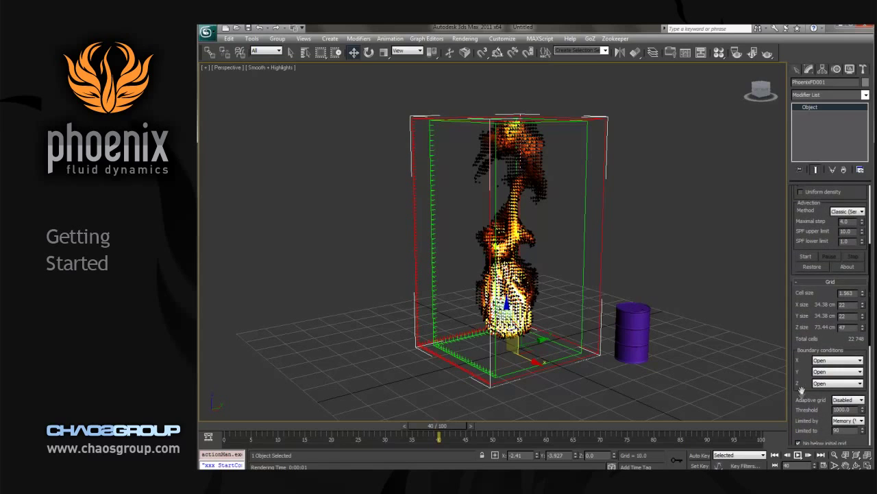
click(806, 255)
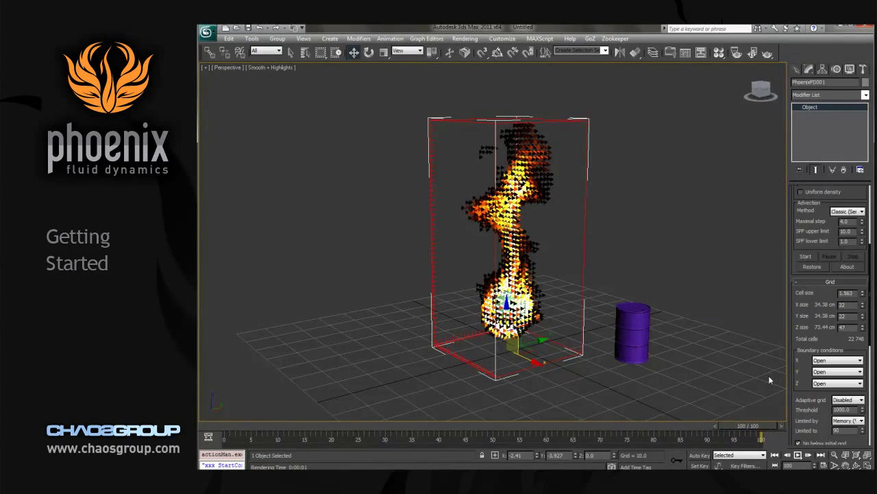
click(775, 455)
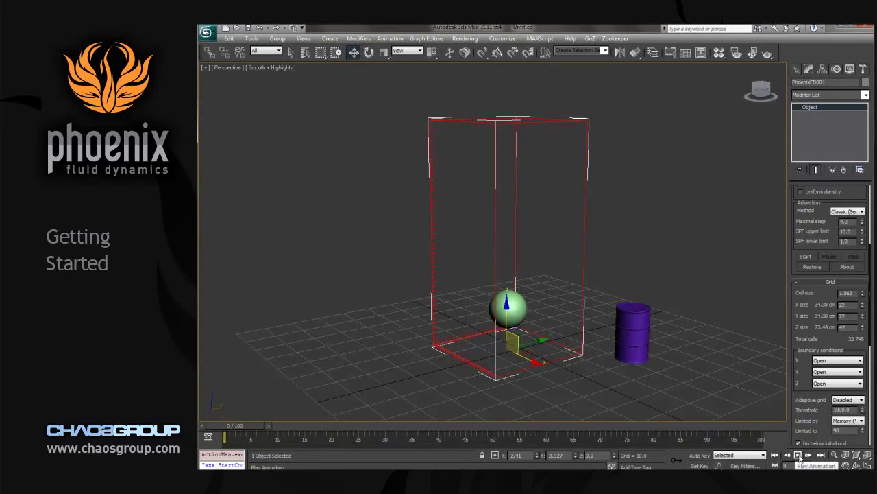
click(798, 455)
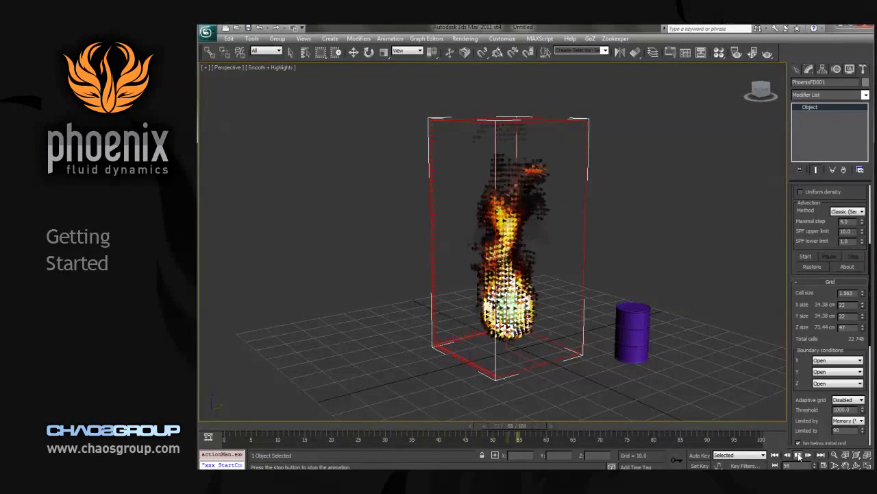
click(798, 456)
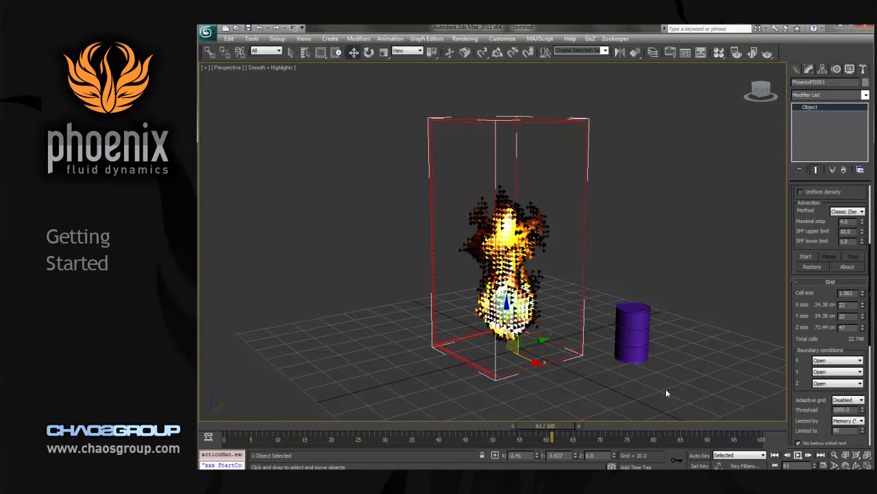
- Set the time scale in the simulator's dynamics settings to 0.5
drag(800, 342, 814, 161)
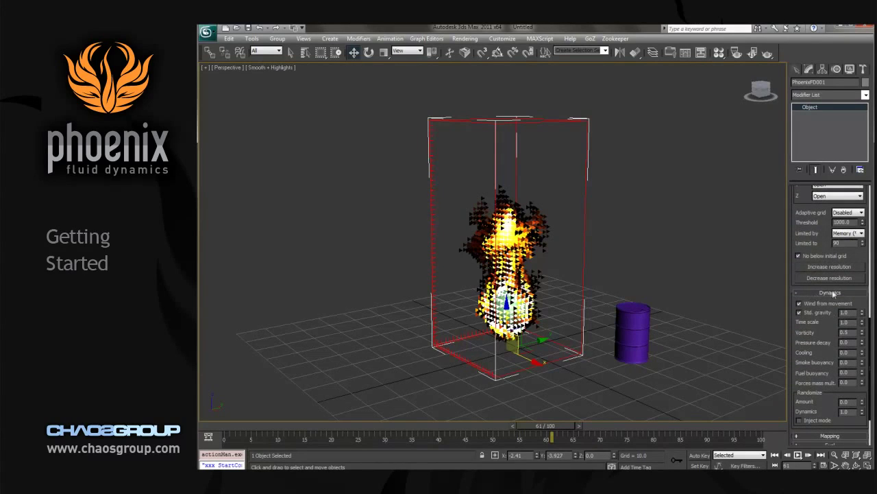
scroll(810, 321, down, 1)
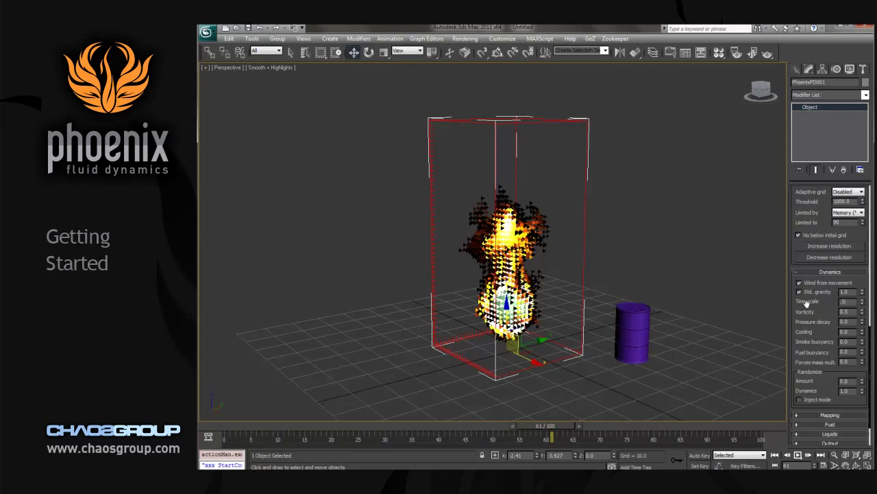
drag(807, 303, 803, 335)
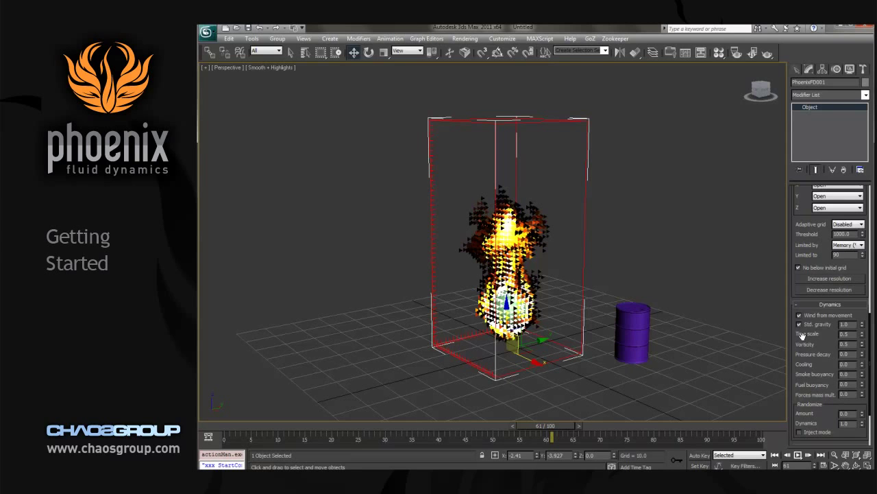
- Increase the simulator's grid resolution once to a cell size of 1.25
scroll(802, 336, up, 3)
drag(800, 207, 801, 307)
mouse_move(801, 248)
mouse_down()
mouse_move(804, 324)
mouse_move(812, 237)
mouse_up()
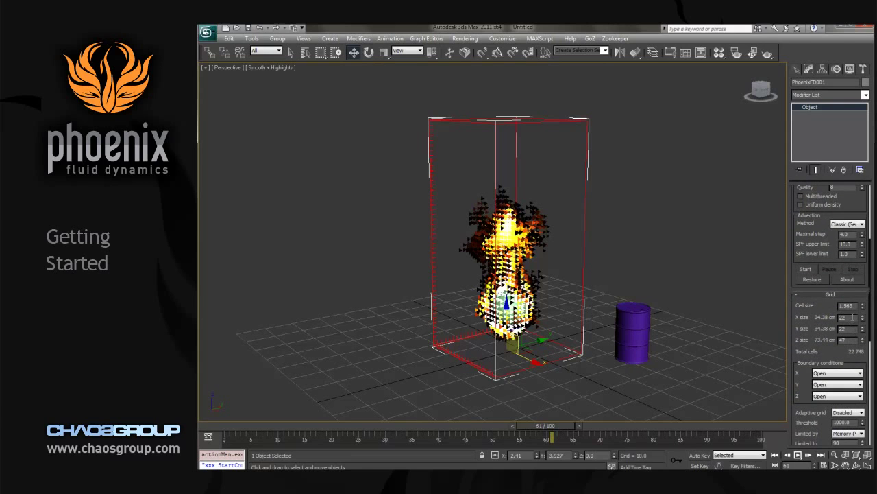
scroll(822, 342, down, 4)
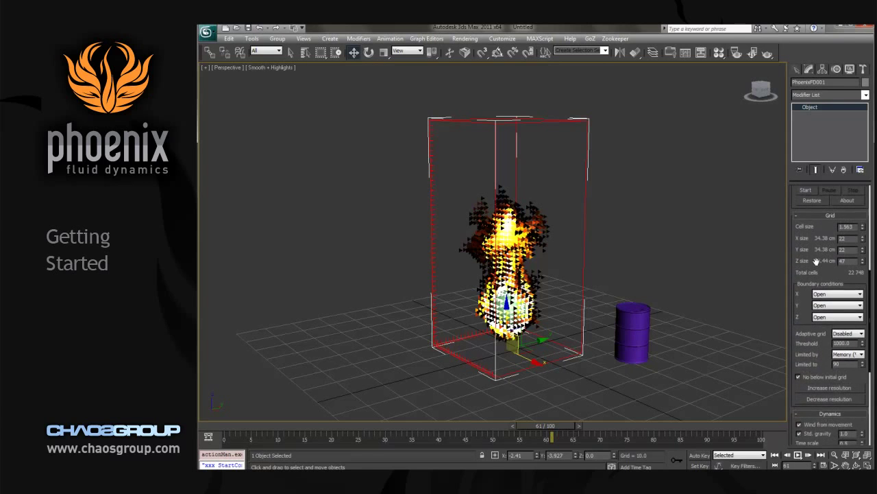
click(831, 388)
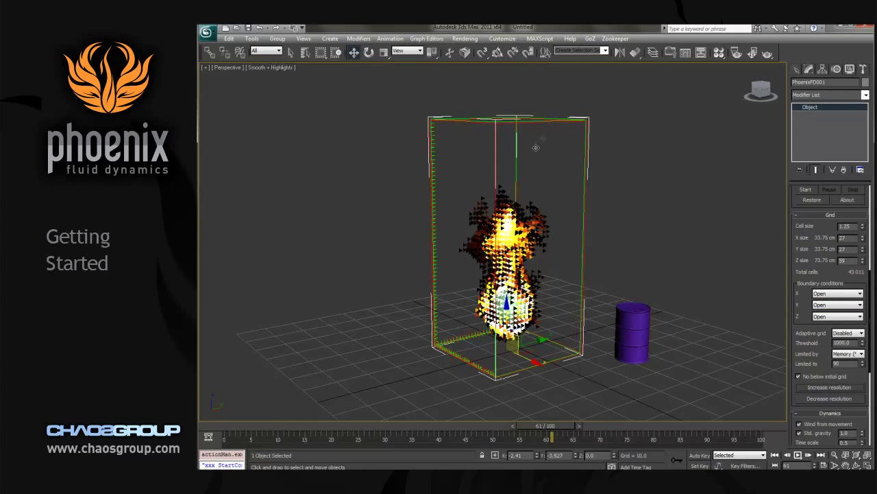
- Render frame 34 of the fire in the Perspective view and close the render window
drag(374, 425, 410, 425)
click(767, 55)
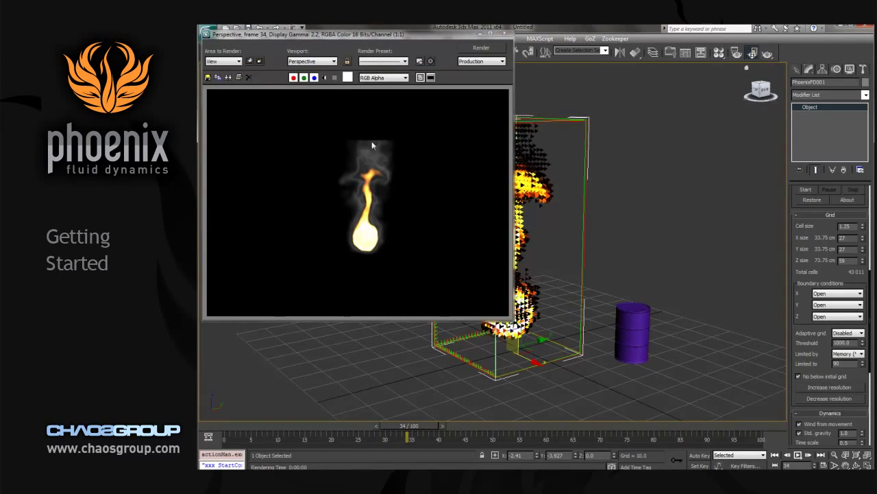
click(506, 32)
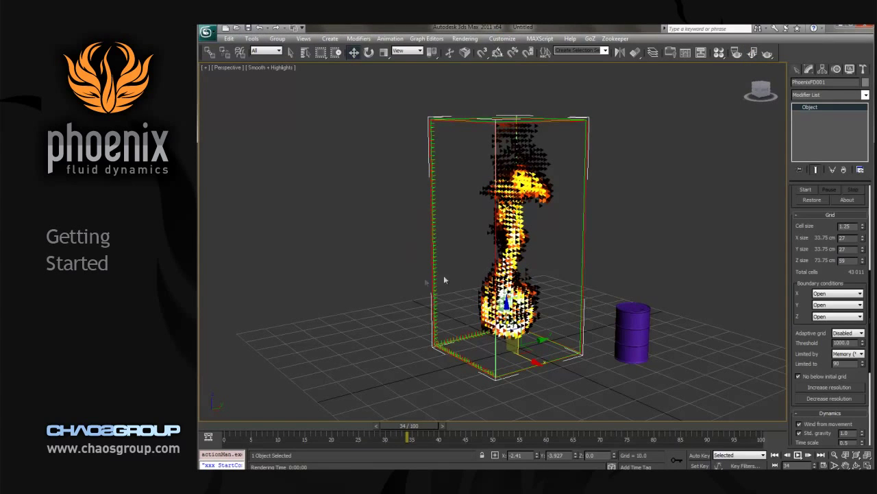
- Make the simulator box taller with a Z size of 94 cells and start the simulation again
scroll(804, 281, down, 3)
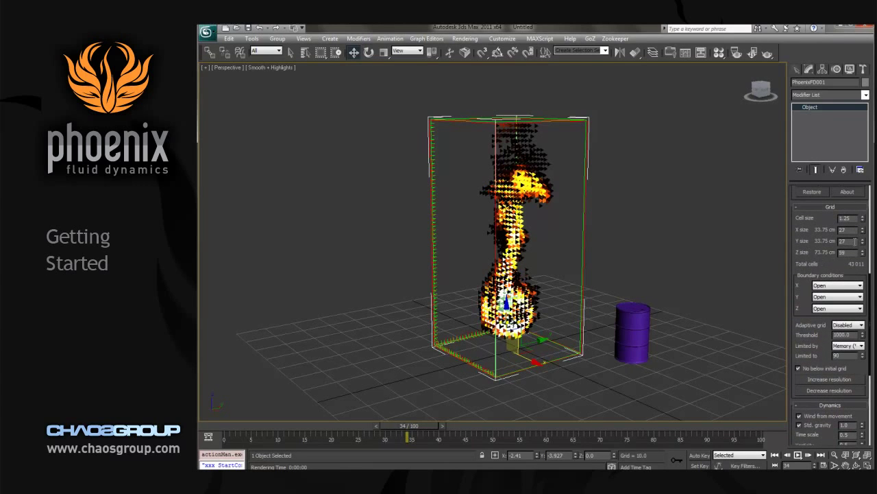
drag(863, 253, 861, 237)
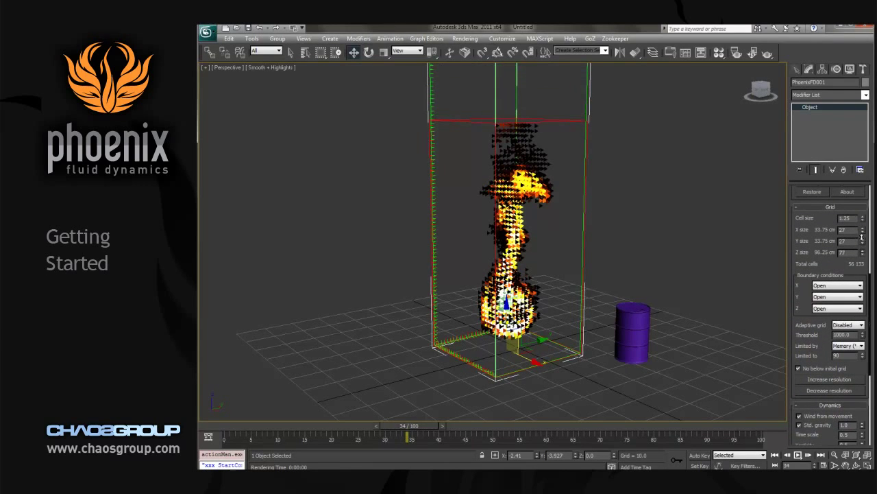
alt+middle_drag(646, 231, 541, 162)
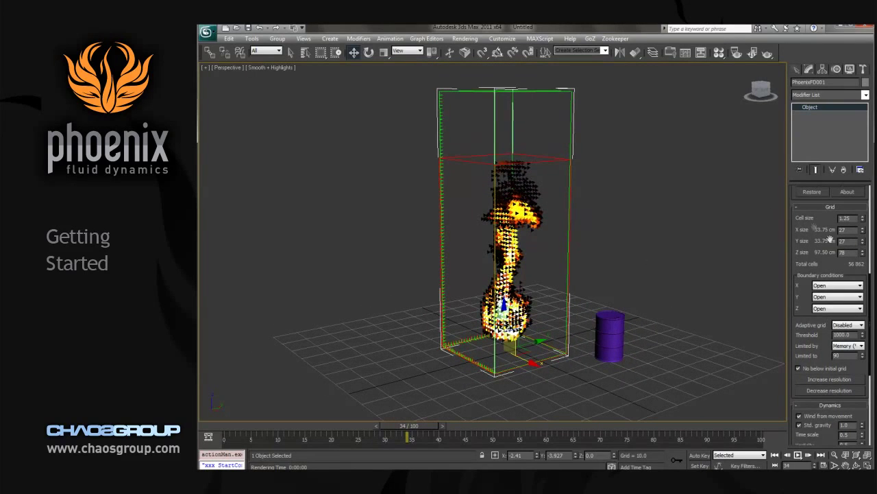
drag(863, 254, 862, 241)
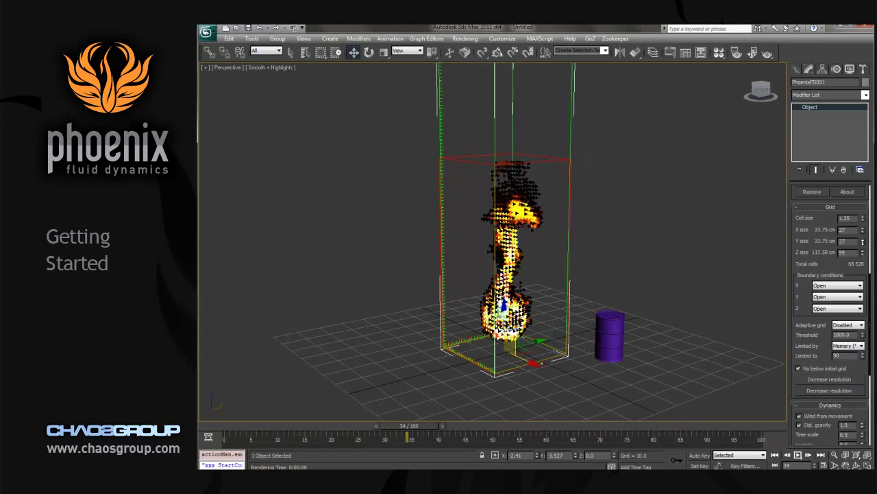
scroll(662, 274, down, 2)
scroll(801, 279, up, 3)
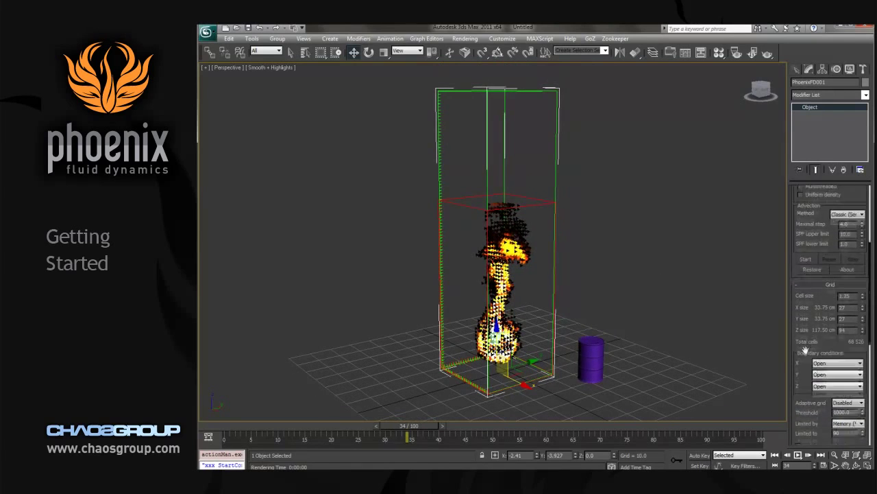
click(806, 266)
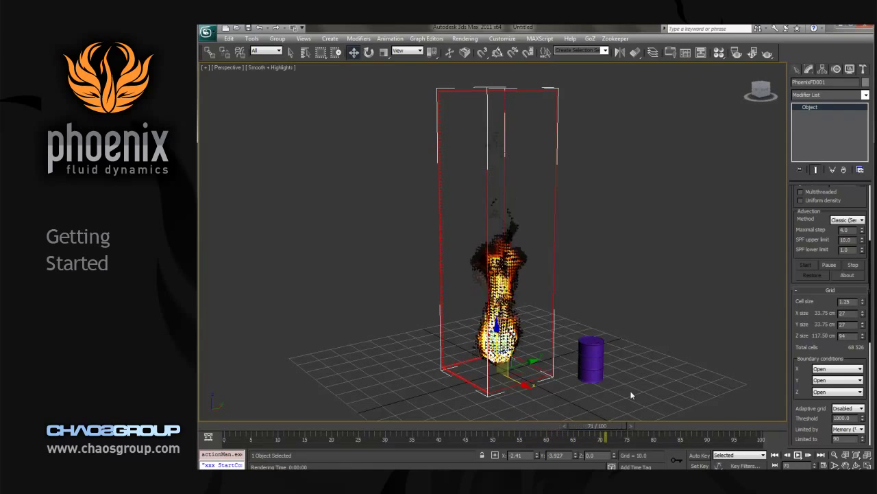
- Play back the simulated fire from the first frame and inspect the flame inside the taller simulator box
alt+middle_drag(629, 392, 556, 370)
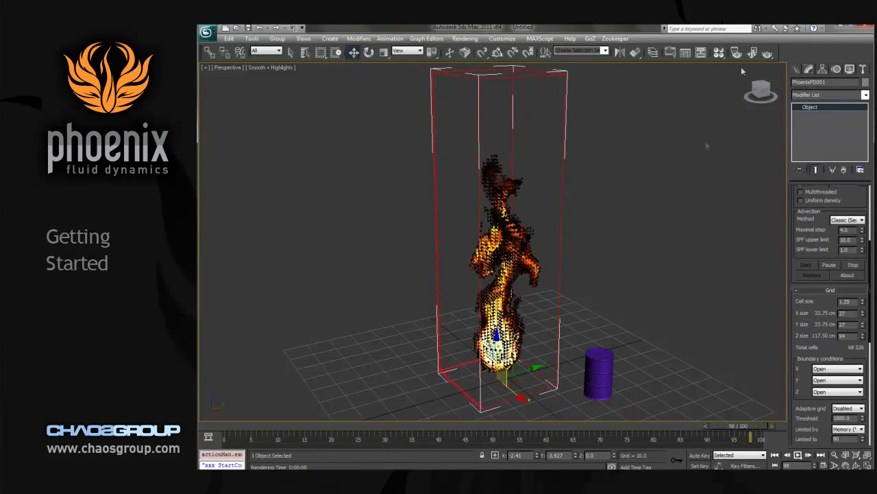
click(775, 455)
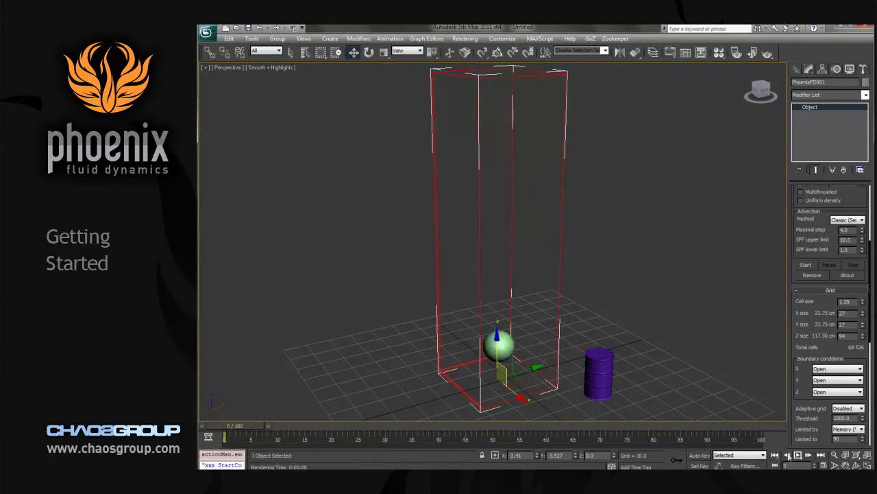
click(798, 454)
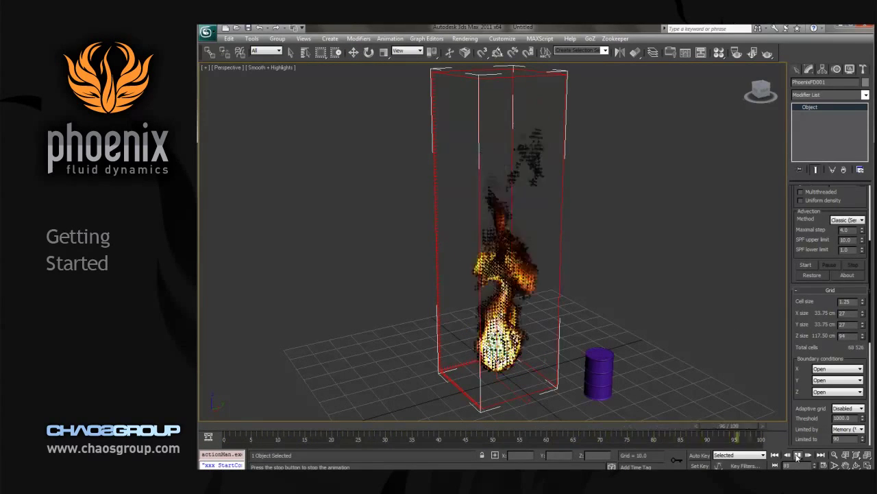
click(798, 454)
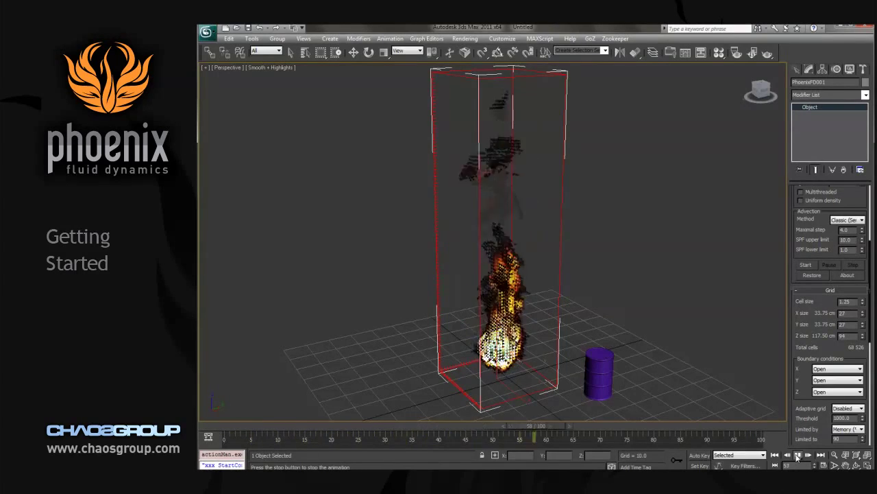
key(w)
alt+middle_drag(637, 342, 668, 327)
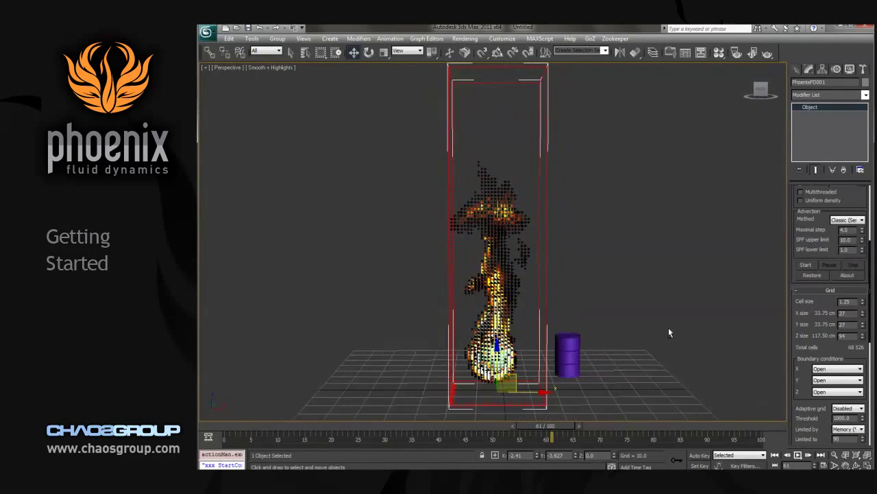
- Go to frame 82, render the fire in the Perspective view and close the render window
drag(541, 429, 654, 423)
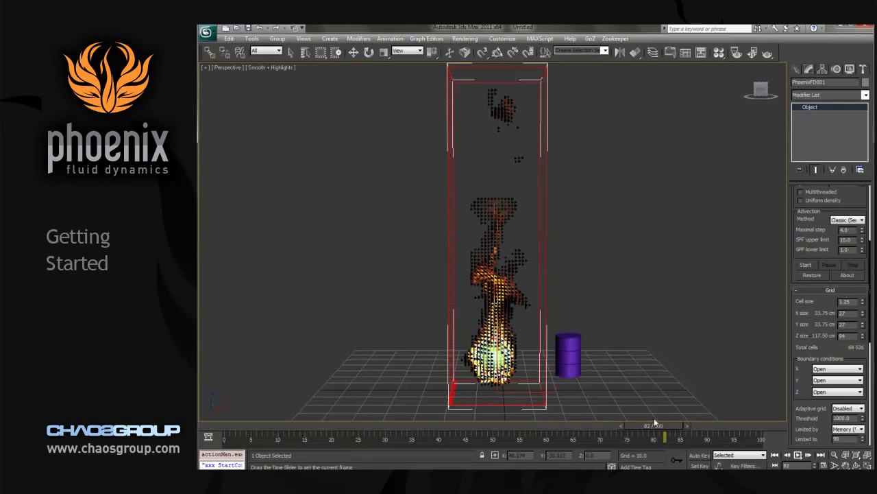
click(767, 55)
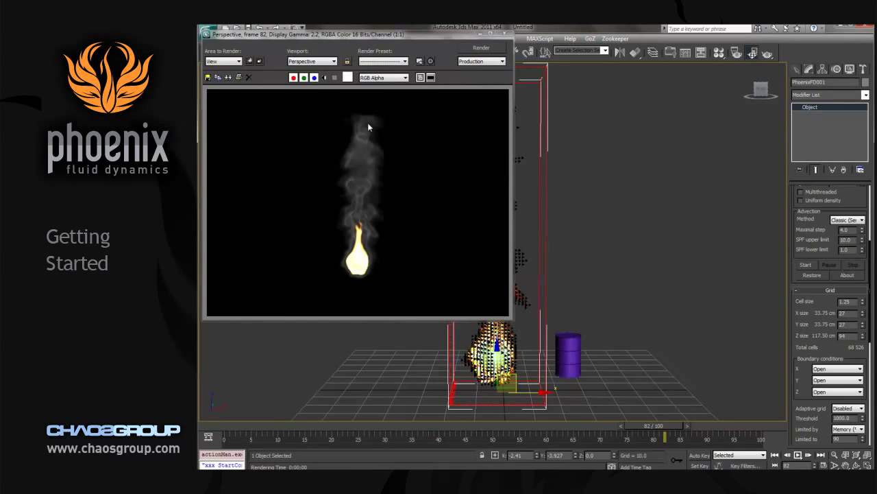
click(506, 33)
alt+middle_drag(644, 231, 610, 234)
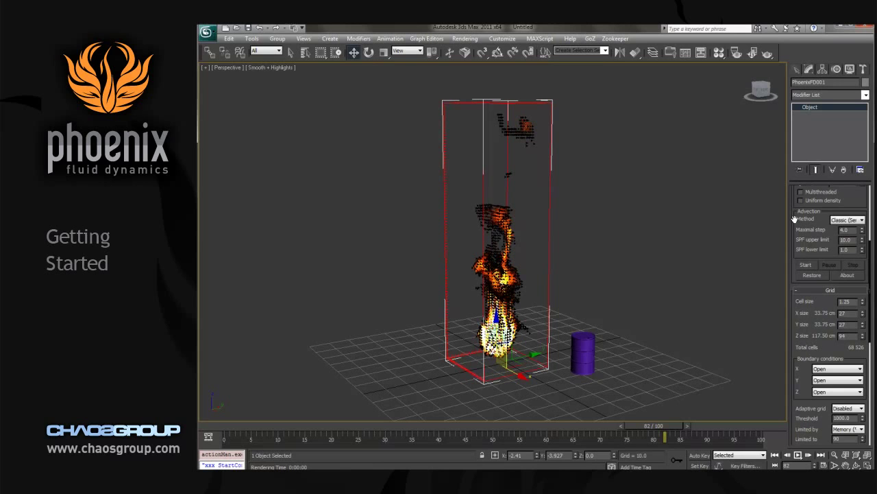
- Create a standard tube in front of the simulator box, with radii of about 6.2 and 4.3 and a height of about 21
scroll(794, 218, up, 5)
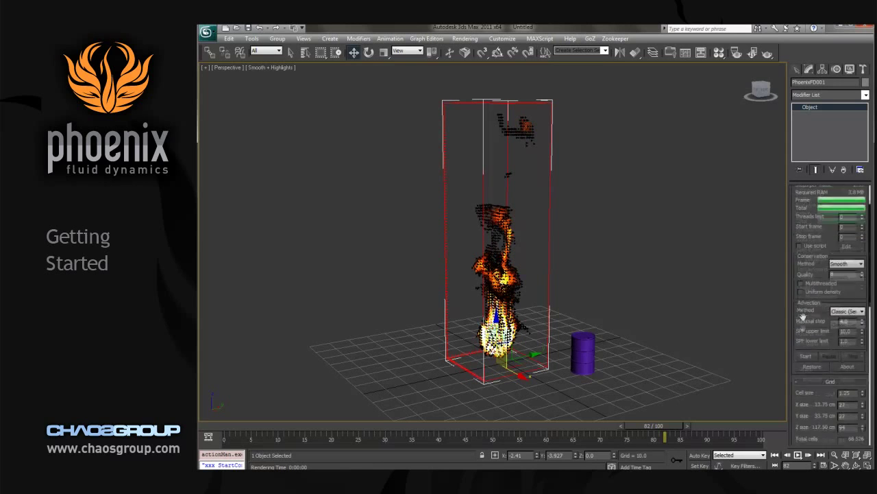
click(798, 71)
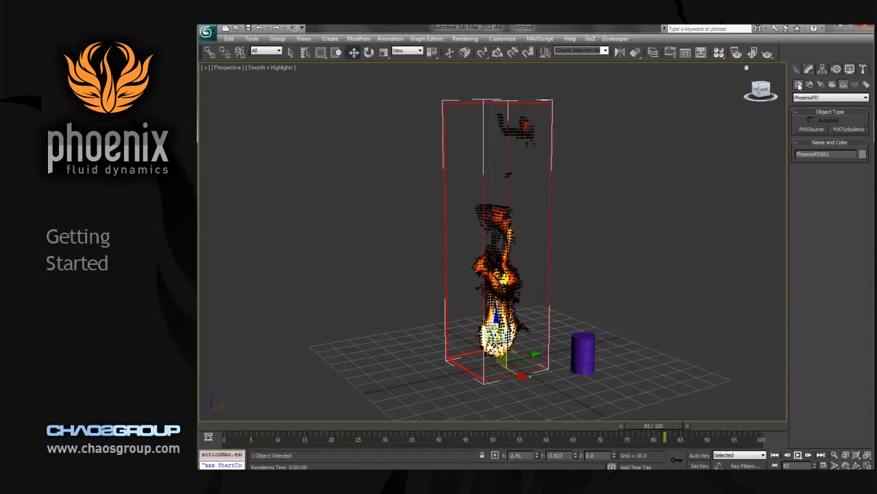
click(799, 84)
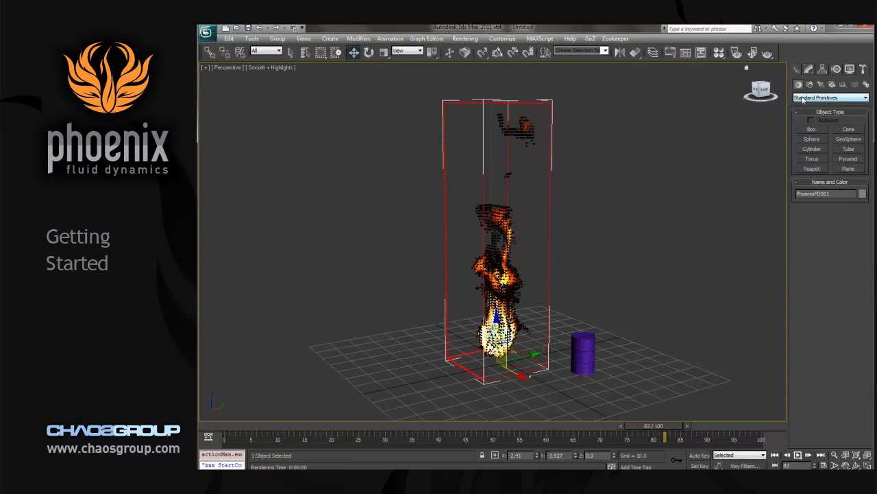
click(849, 148)
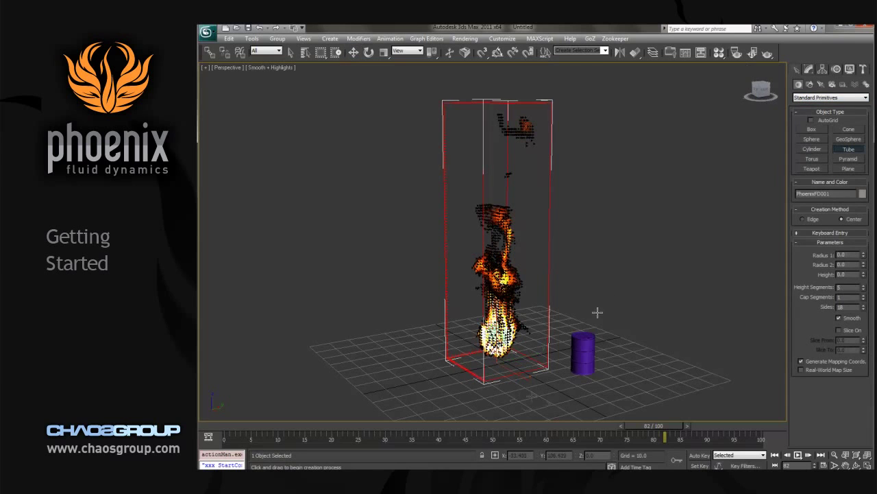
drag(530, 397, 533, 395)
click(533, 395)
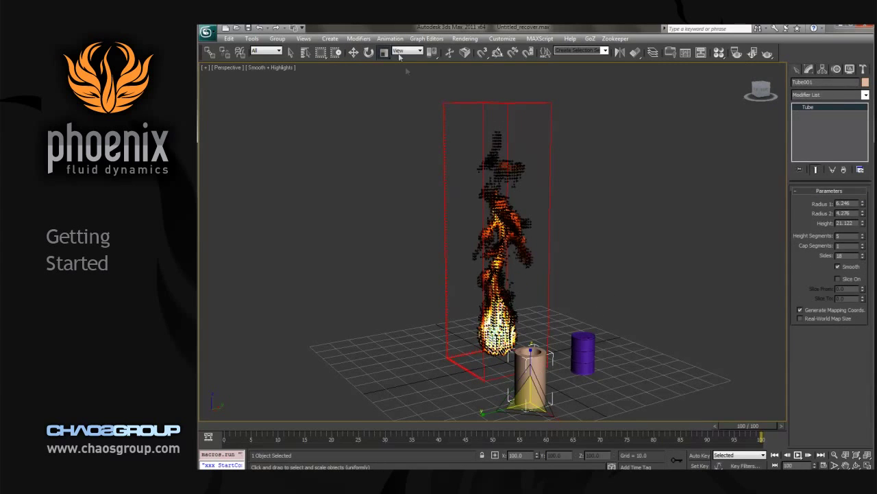
- Rotate the tube from upright to lying horizontally and return to the Move tool
click(374, 54)
click(370, 53)
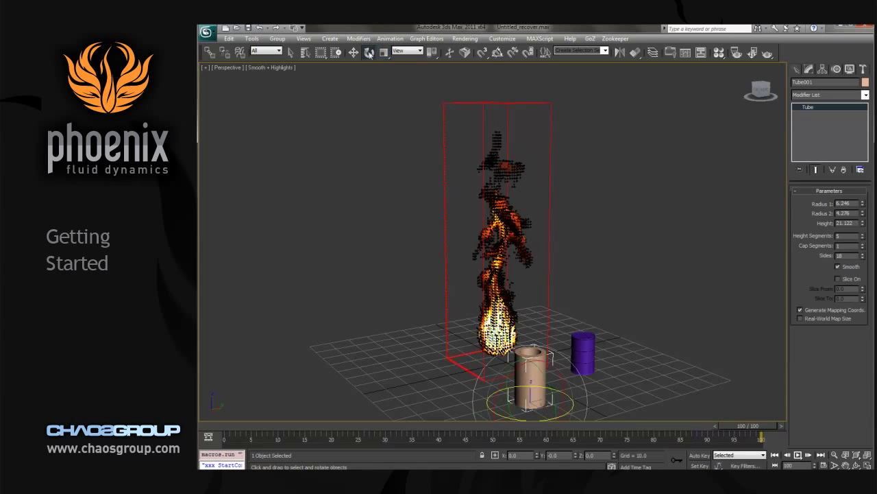
drag(552, 401, 547, 384)
right_click(542, 350)
click(554, 356)
alt+middle_drag(544, 375, 551, 381)
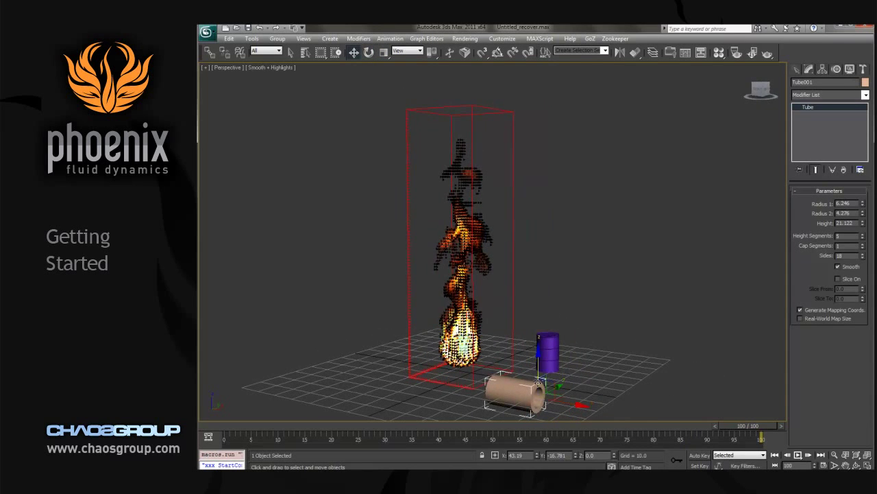
- Move the tube inside the simulator box above the fire source, to about X 7.6, Y -4.3, Z 42.4
drag(549, 380, 495, 274)
mouse_move(495, 274)
alt+middle_down()
mouse_move(521, 276)
mouse_move(506, 276)
alt+middle_up()
drag(505, 284, 522, 285)
alt+middle_drag(523, 285, 536, 269)
drag(551, 268, 524, 269)
alt+middle_drag(525, 269, 478, 275)
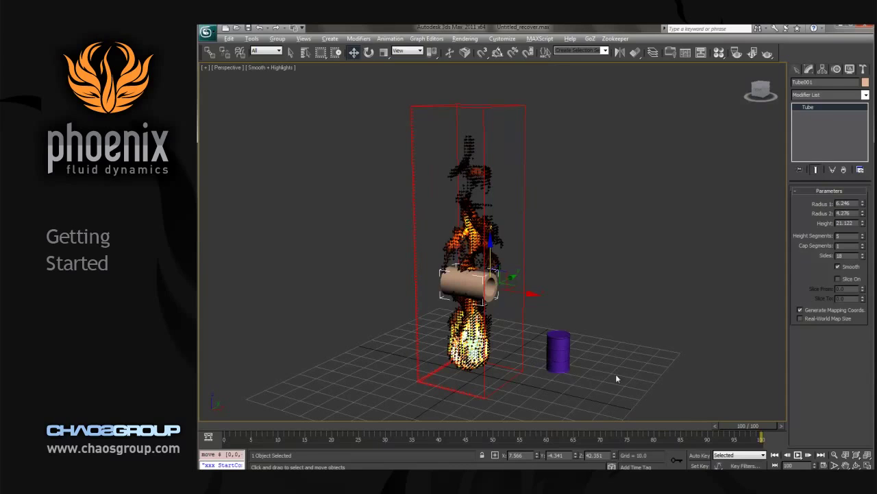
alt+middle_drag(615, 379, 558, 321)
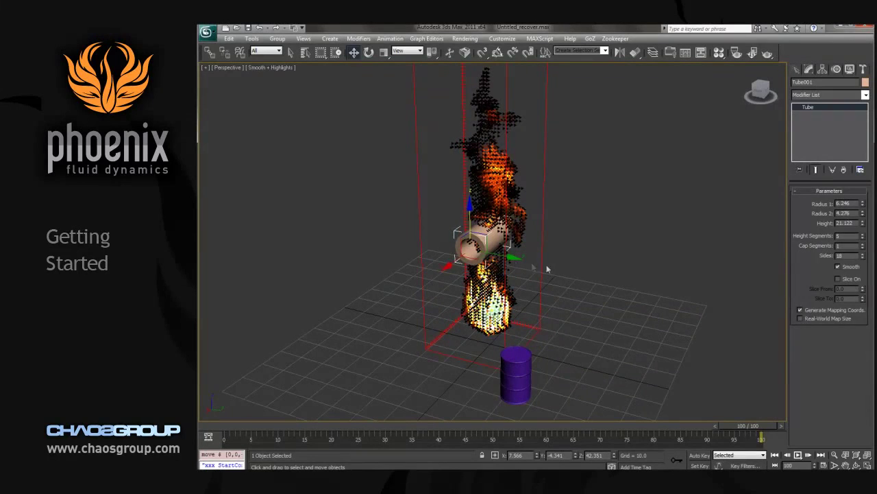
- Select the simulator box and start the simulation with the tube as an obstacle in the flame
click(541, 266)
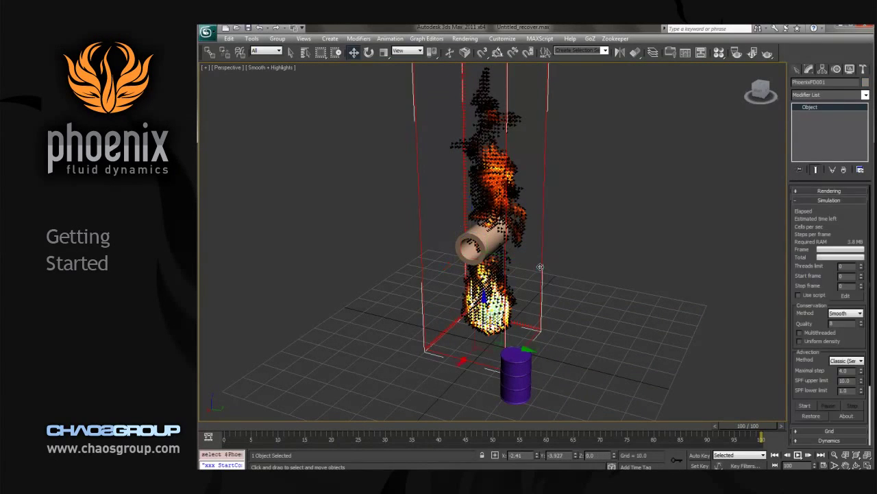
alt+middle_drag(586, 262, 691, 310)
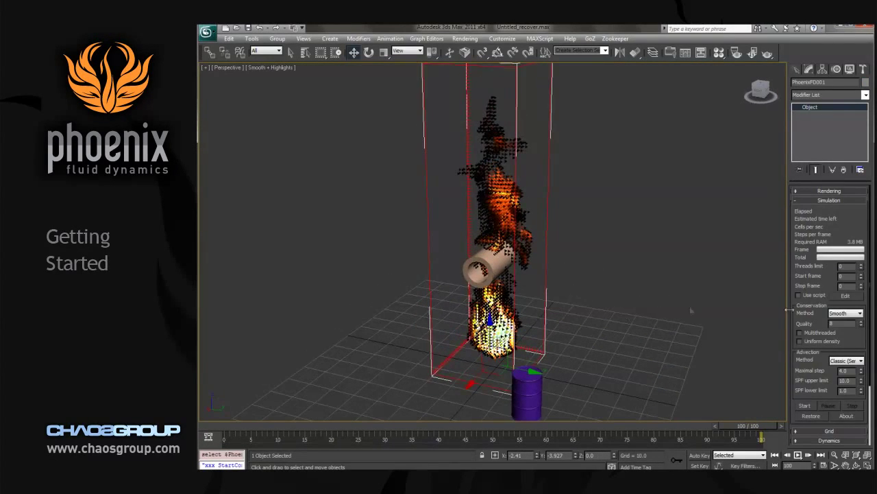
click(805, 405)
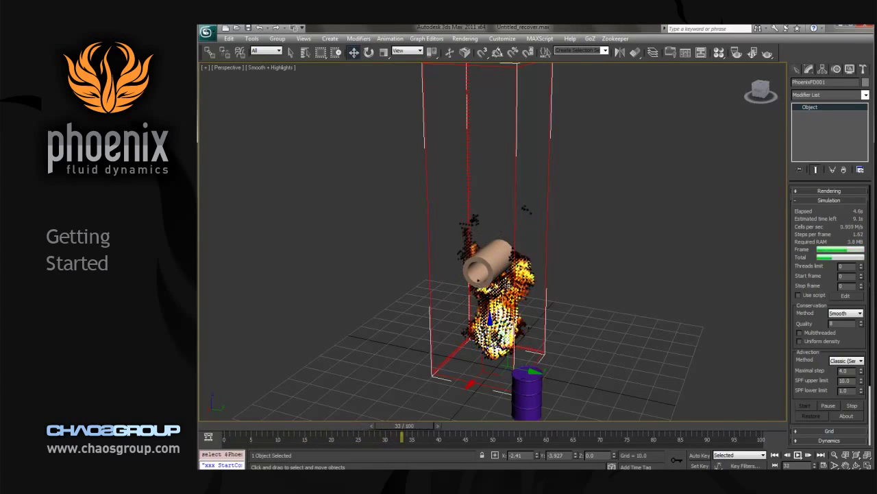
alt+middle_drag(525, 310, 539, 294)
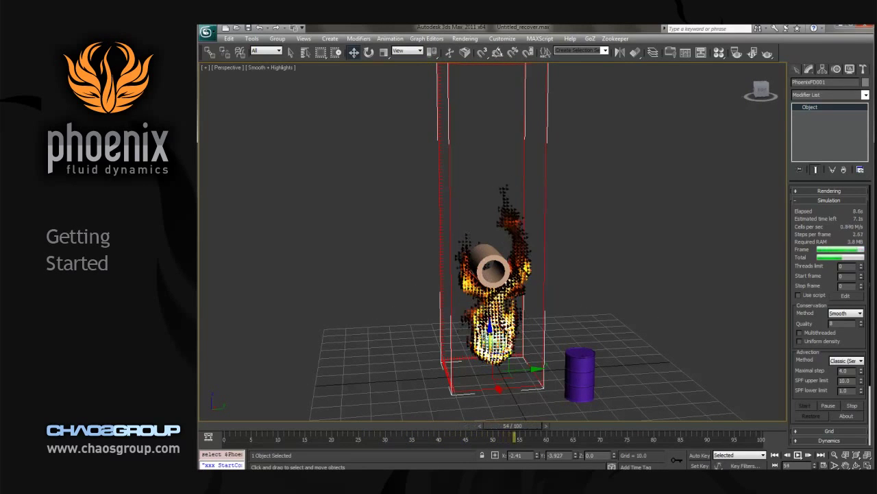
- Lower the tube to a Z position of about 33.5 and start the simulator again
drag(488, 263, 495, 290)
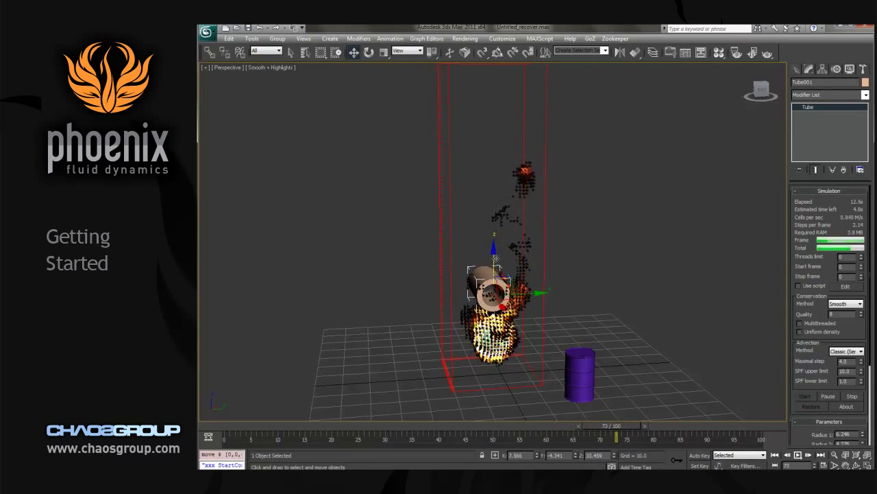
key(e)
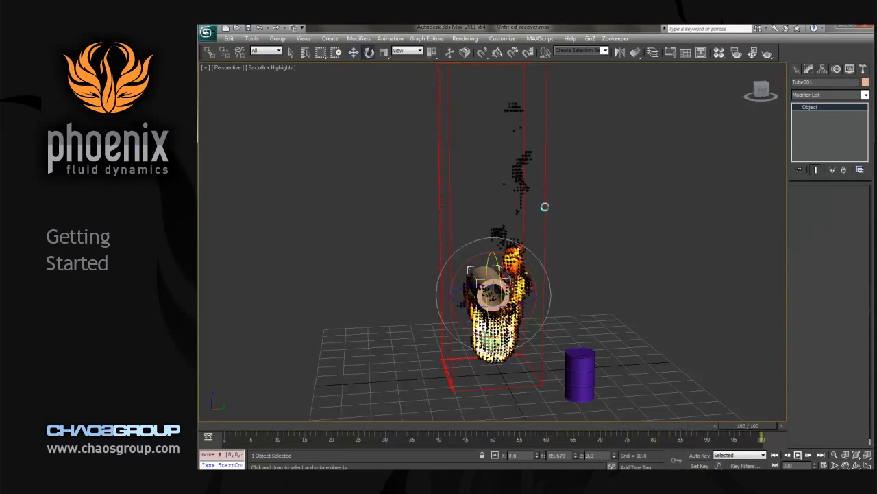
click(542, 204)
click(805, 407)
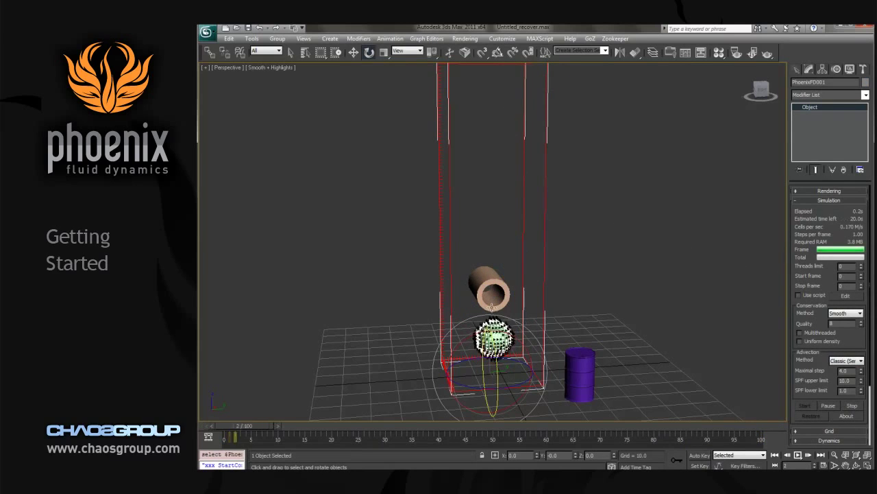
- Rotate the tube to a steep tilt of about -28.7 degrees on Y and shift it along X to about 0.3
click(492, 269)
drag(494, 264, 494, 315)
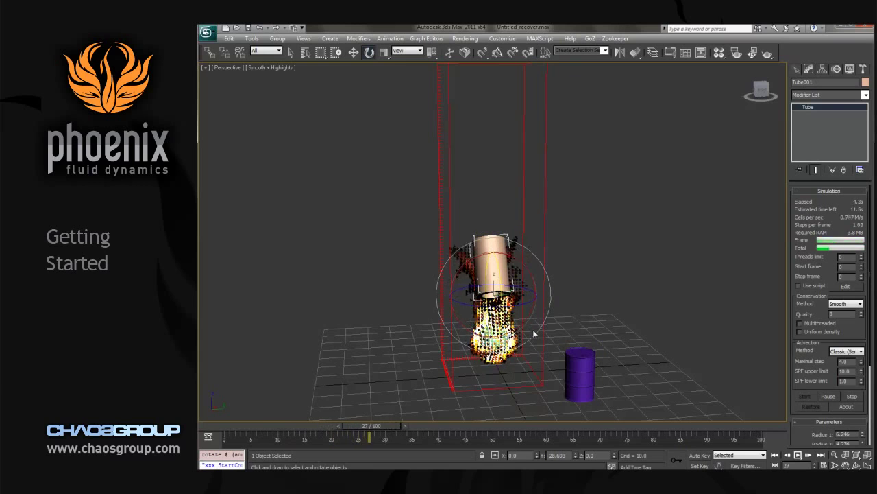
alt+middle_drag(494, 315, 548, 313)
key(w)
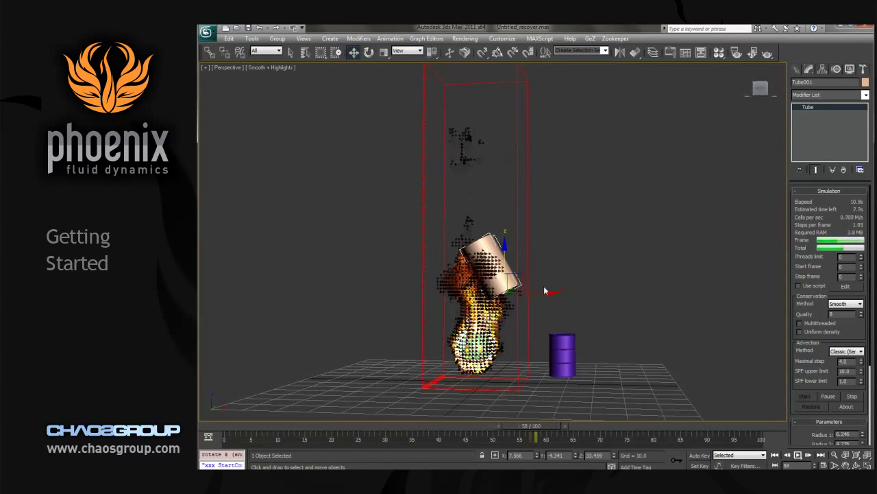
drag(541, 291, 526, 289)
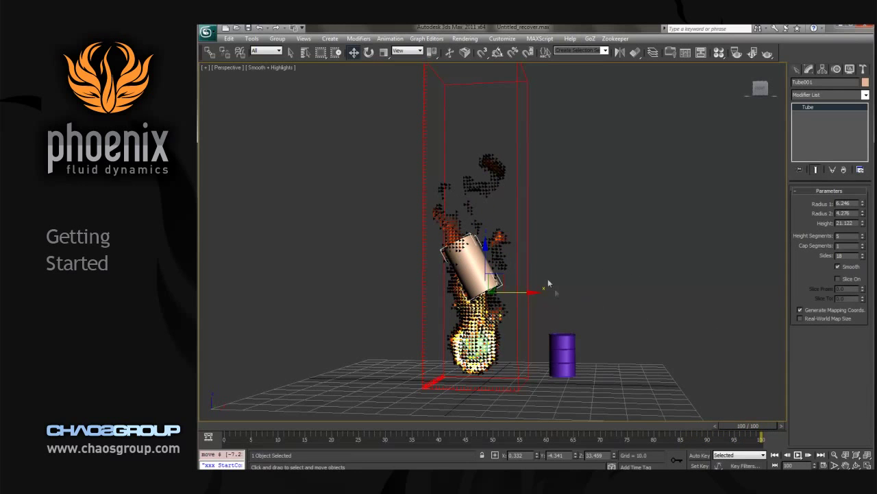
- Refine the simulator grid to a cell size of 1.0 with 41 × 42 × 118 cells and start the simulation
click(527, 259)
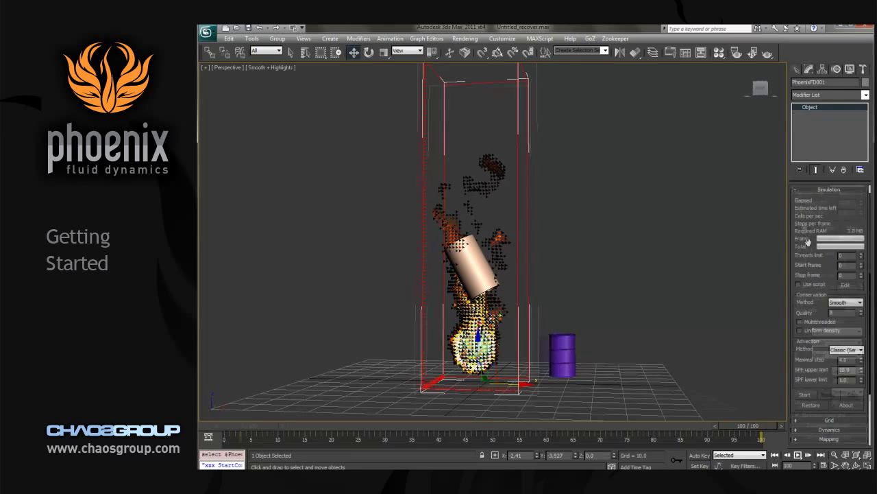
click(805, 227)
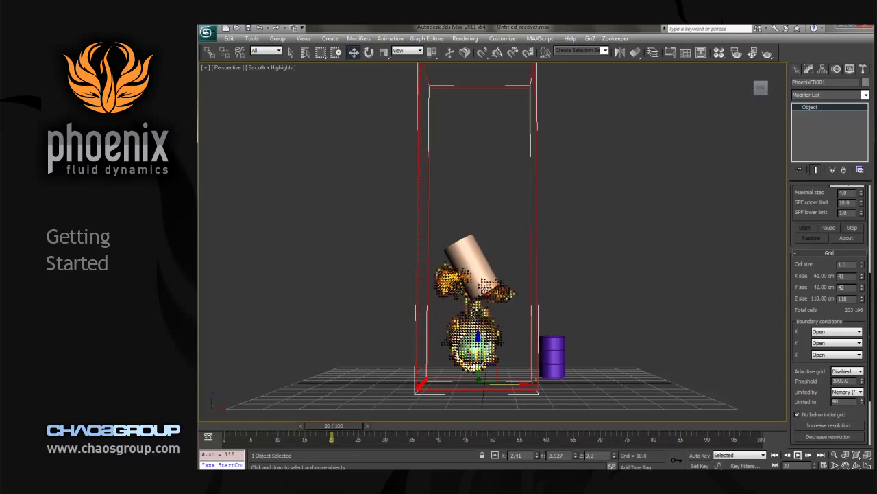
alt+middle_drag(480, 301, 511, 307)
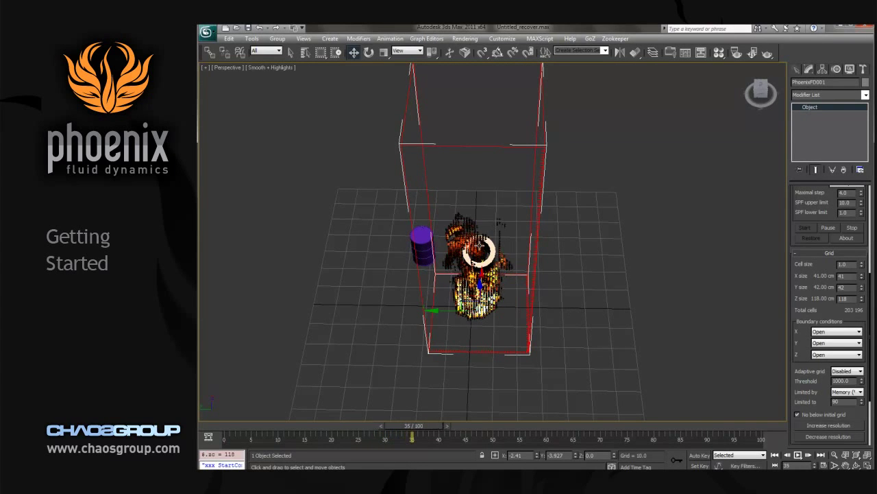
alt+middle_drag(574, 340, 498, 336)
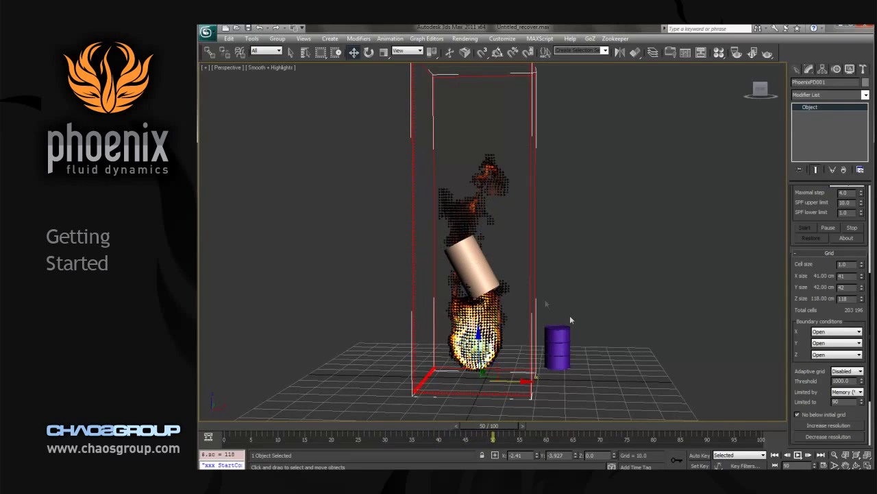
- Render frame 57 of the fire flowing around the tube in the Perspective view, close the render window and stop the simulation
alt+middle_drag(694, 359, 643, 316)
click(767, 52)
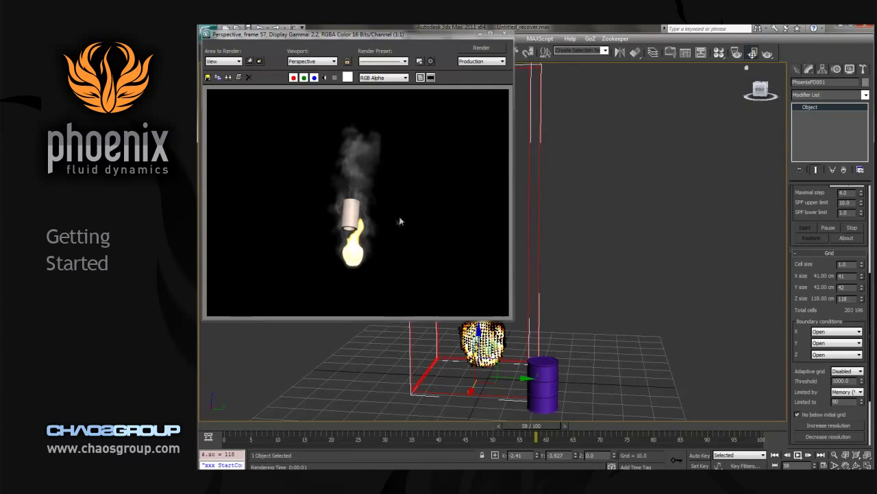
click(852, 227)
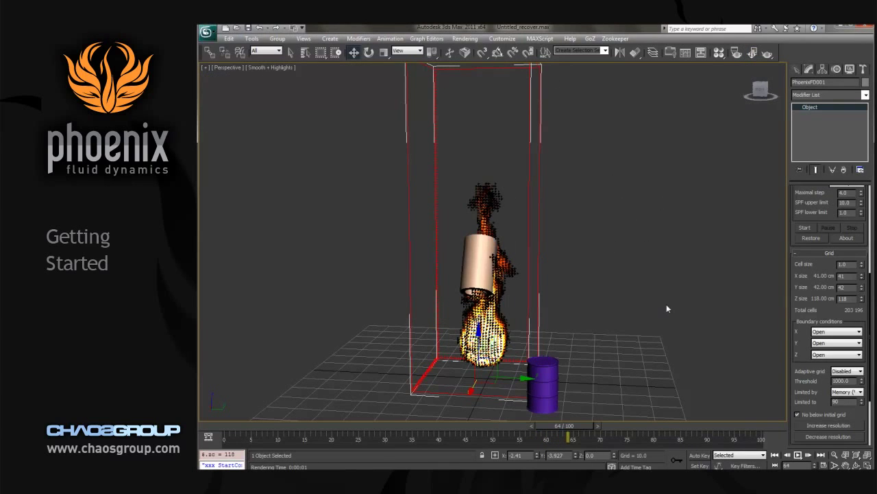
alt+middle_drag(667, 308, 626, 350)
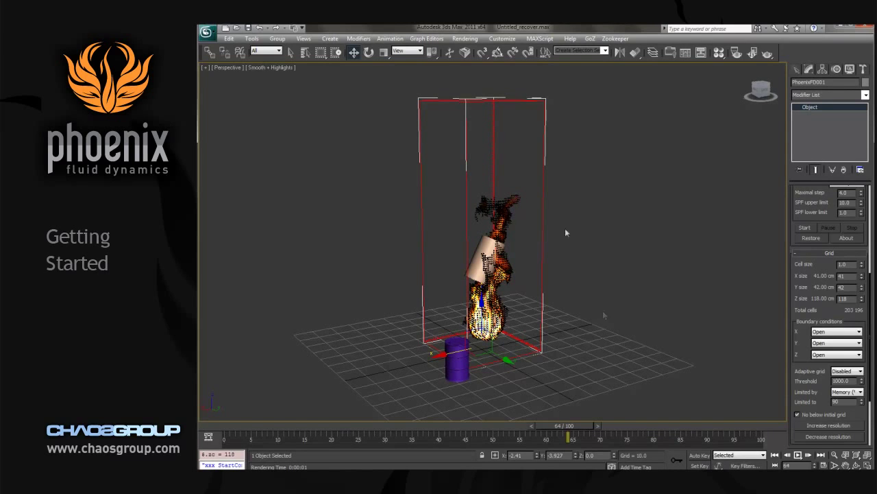
drag(602, 137, 355, 157)
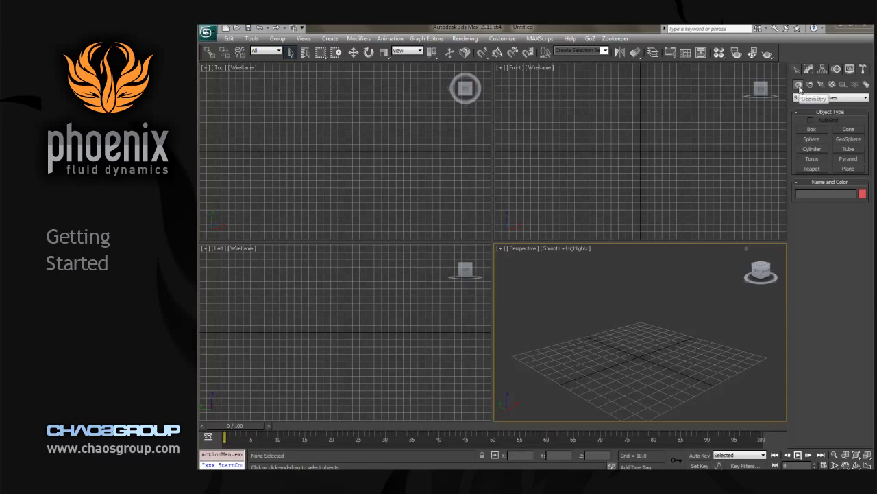
- Look through the PhoenixFD object types available under both geometry and helper objects
click(826, 97)
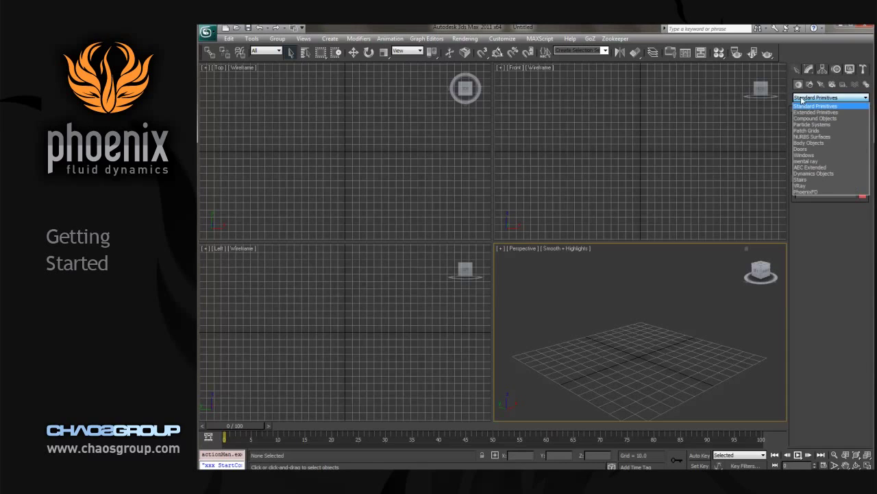
click(812, 192)
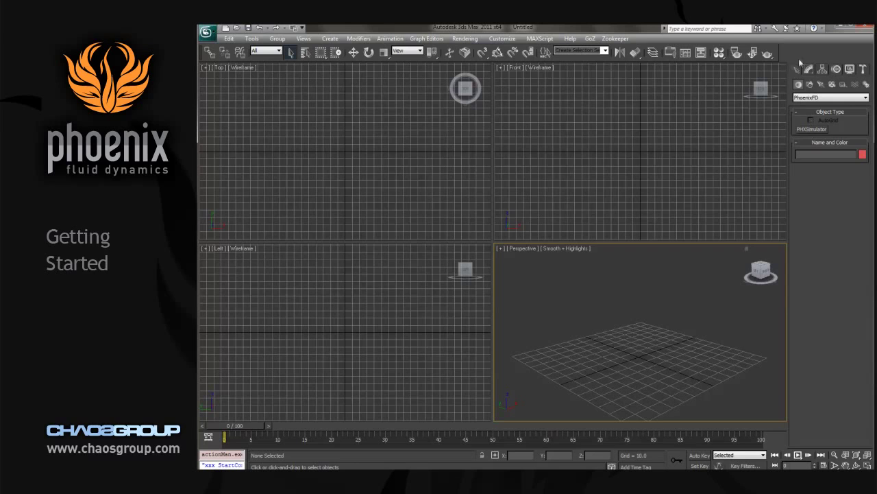
click(844, 83)
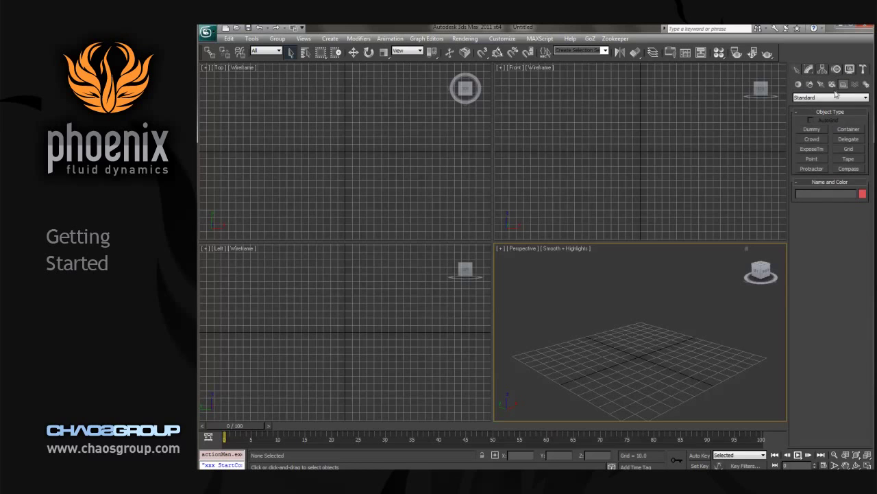
click(828, 97)
click(812, 166)
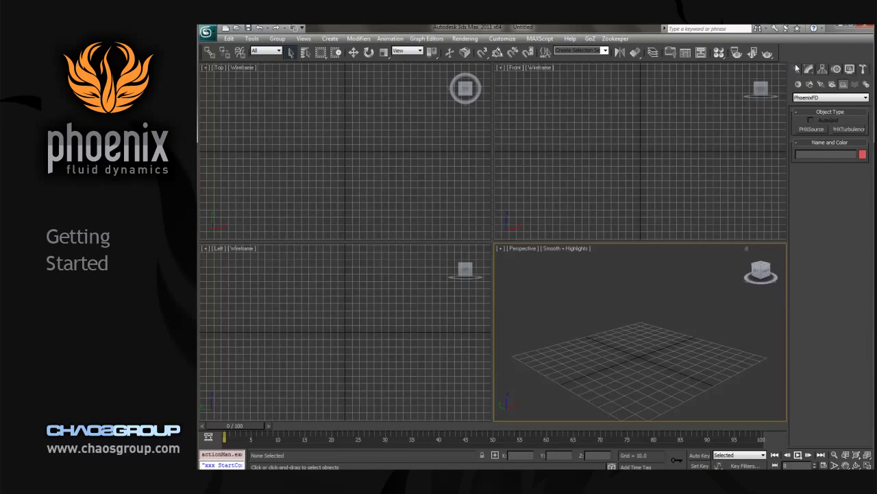
- Create a PHXSimulator box of about 41 × 43 × 74 cells with cell size 1.0 at the centre of the maximized Perspective view
click(798, 84)
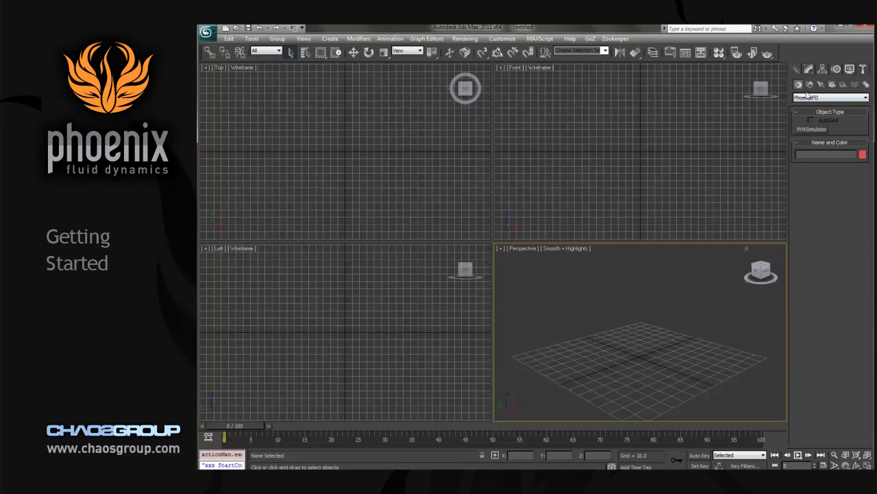
click(811, 129)
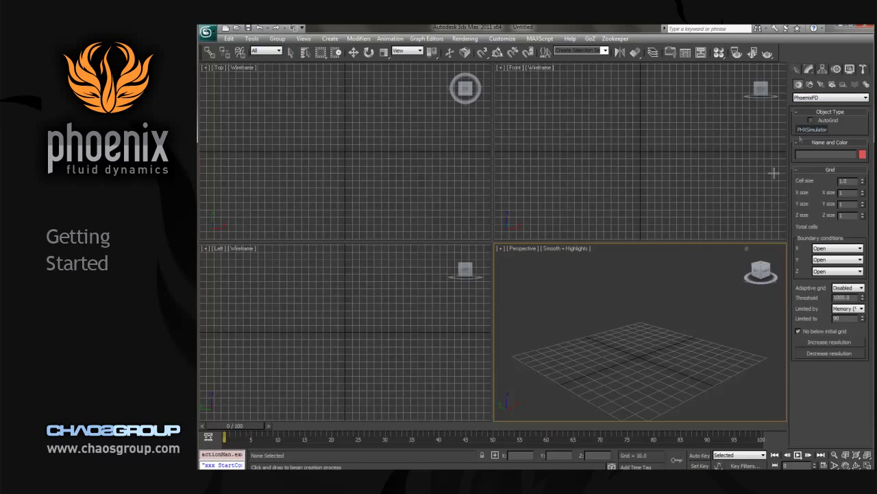
key(alt+w)
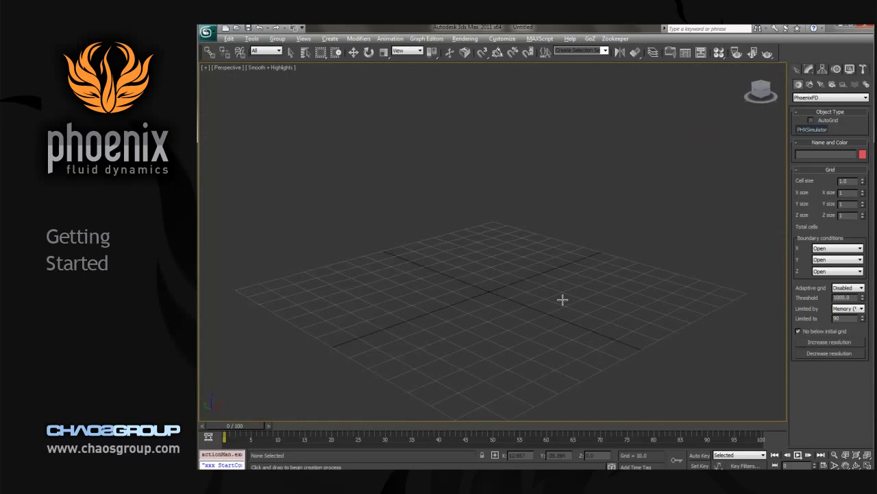
drag(567, 296, 414, 293)
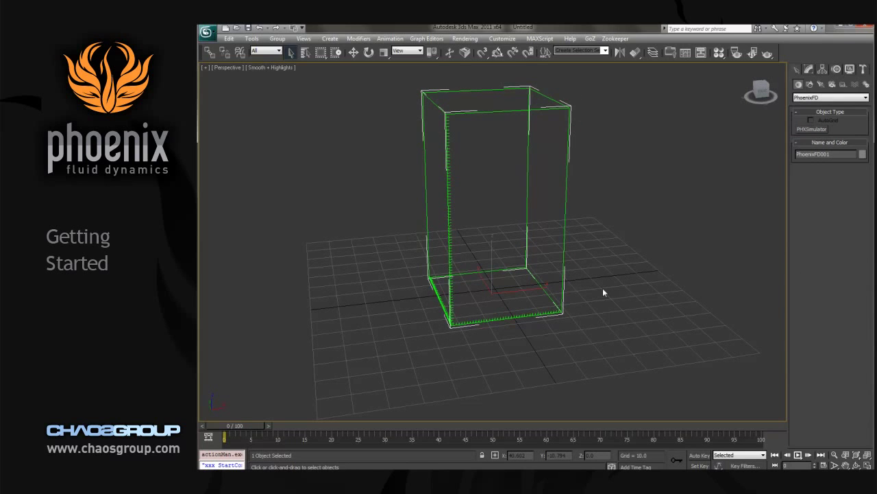
alt+middle_drag(601, 292, 593, 336)
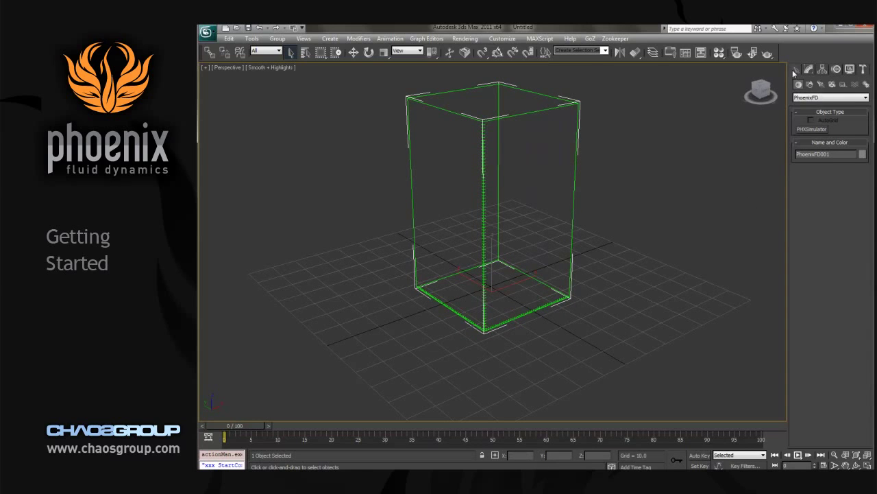
- Create a small standard-primitive sphere on the floor inside the simulator box, near the grid centre
click(800, 98)
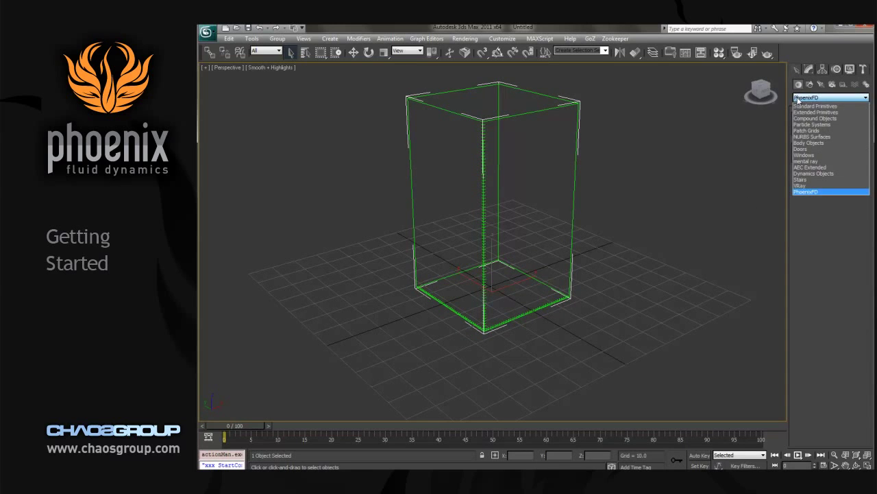
click(806, 107)
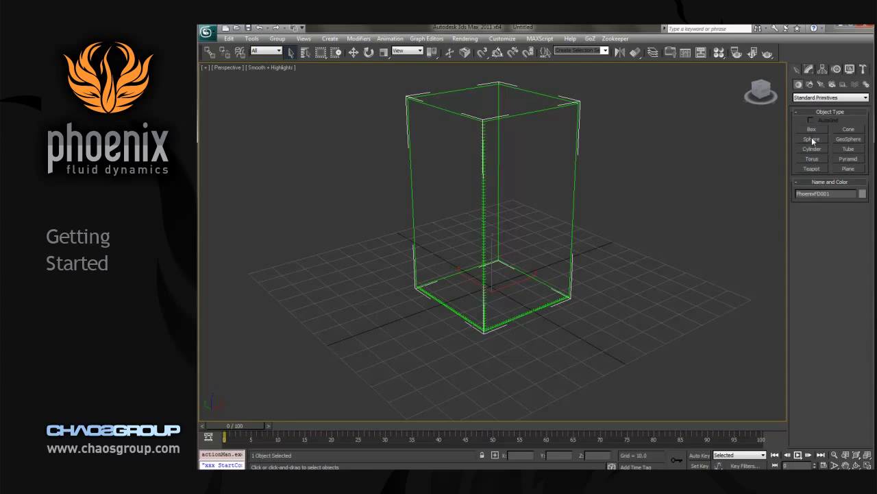
click(812, 139)
mouse_move(494, 287)
mouse_down()
mouse_move(509, 296)
mouse_move(498, 285)
mouse_up()
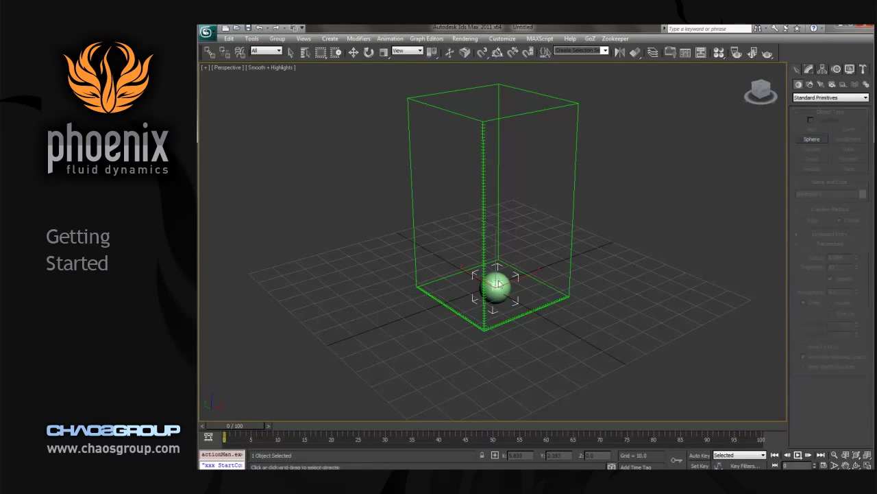
- Raise the sphere above the simulator floor to about Z 12.9 and shift it along X to about -4.0
click(354, 53)
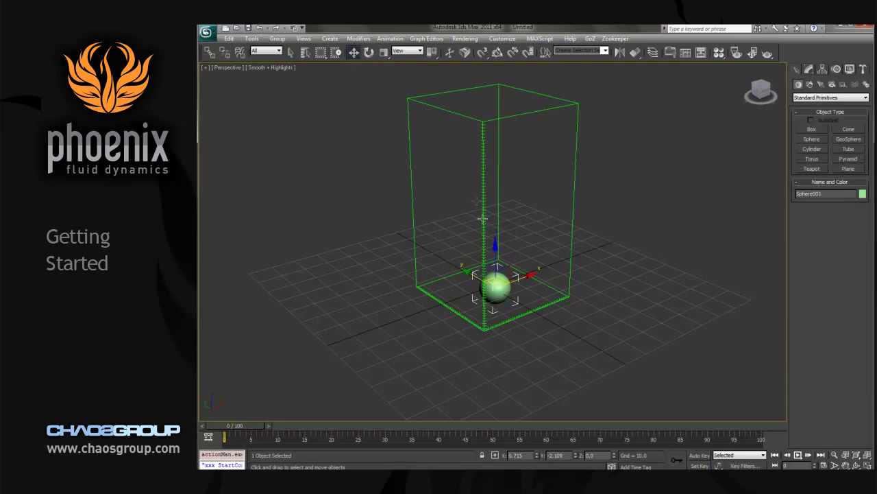
drag(495, 248, 495, 216)
alt+middle_drag(500, 343, 524, 312)
drag(511, 241, 500, 241)
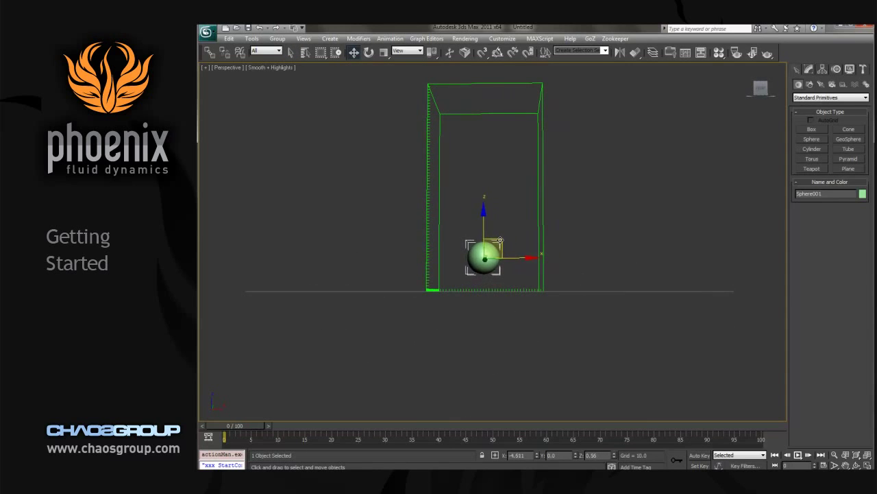
alt+middle_drag(588, 290, 550, 326)
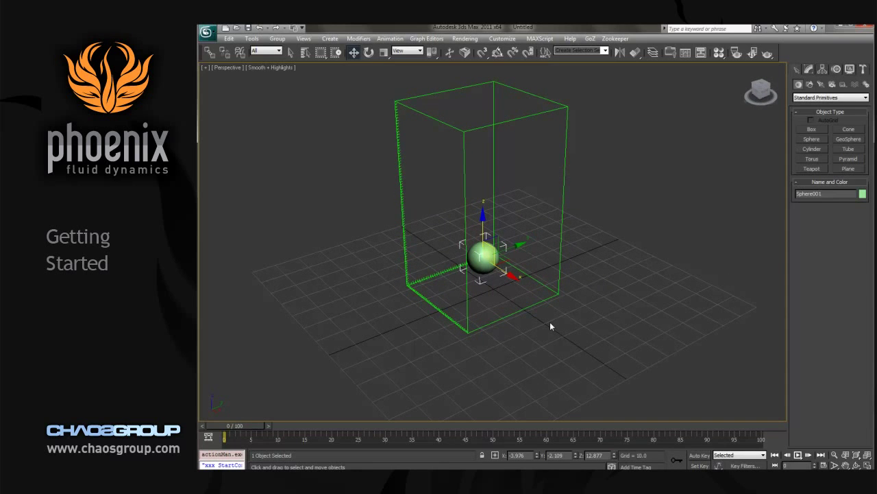
alt+middle_drag(550, 327, 569, 302)
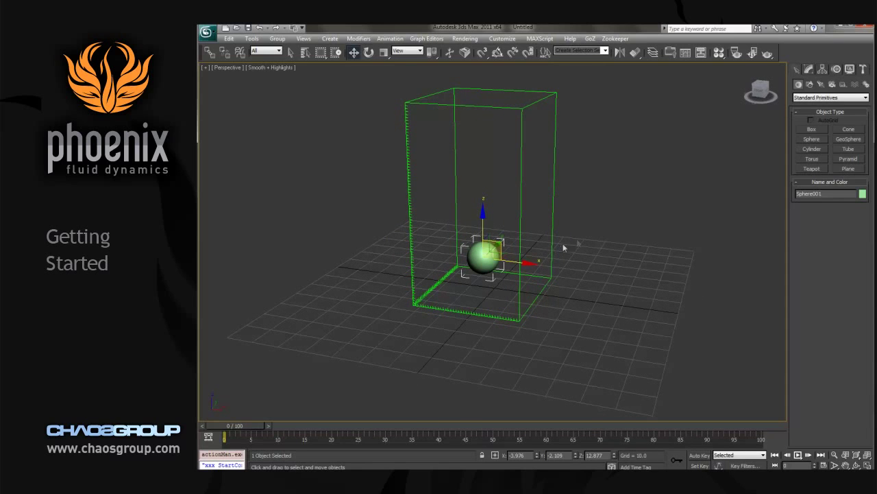
- Place a PhoenixFD PHXSource helper on the ground just outside the simulator box
click(844, 84)
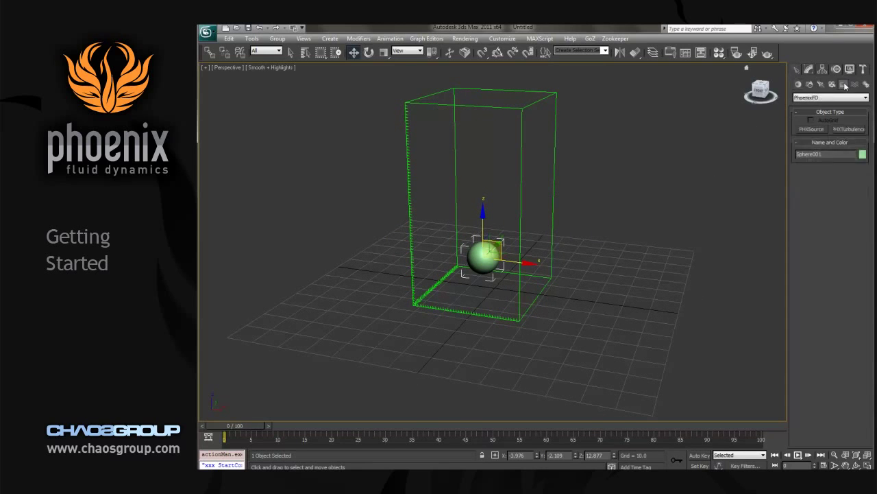
click(812, 130)
drag(576, 275, 578, 271)
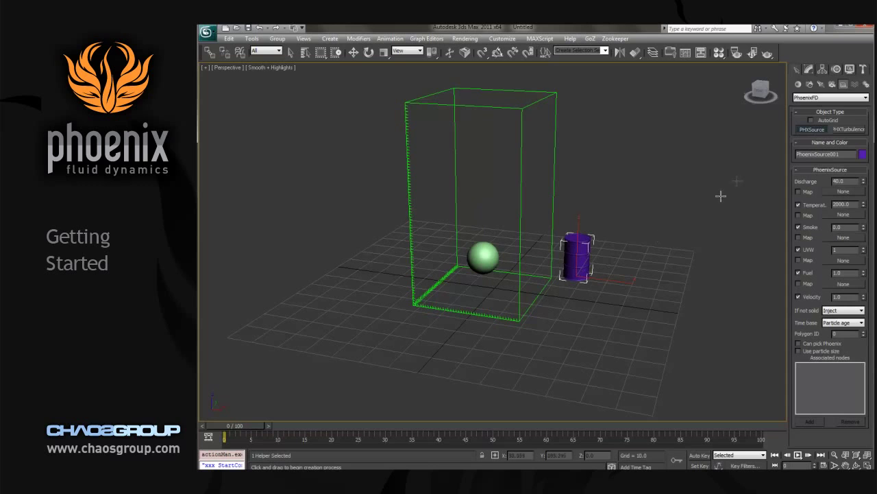
- Add the sphere to the fire source's associated nodes
click(810, 71)
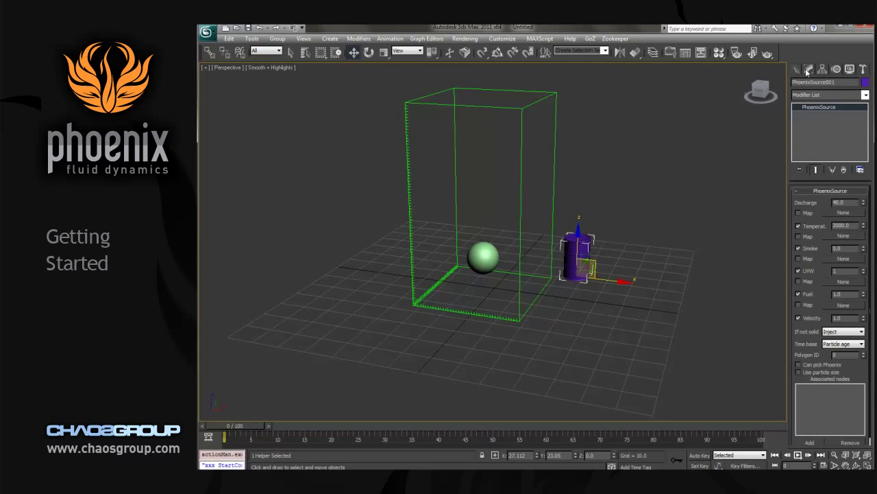
drag(796, 332, 796, 293)
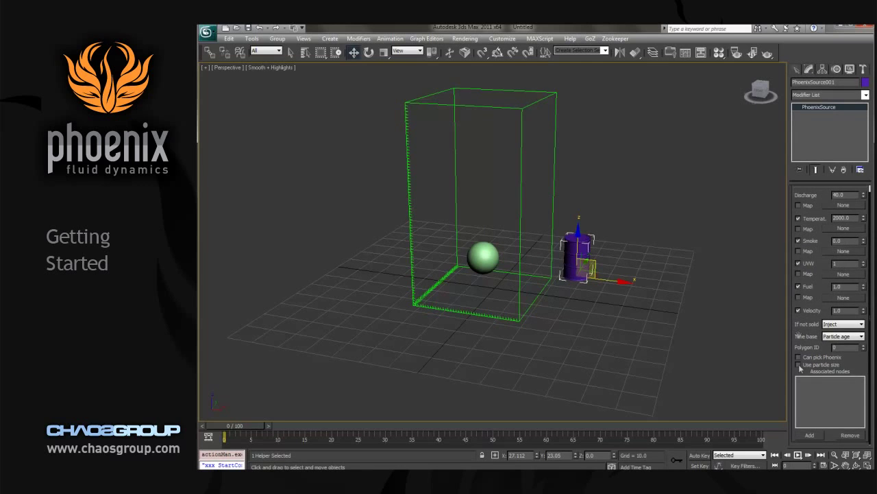
click(810, 435)
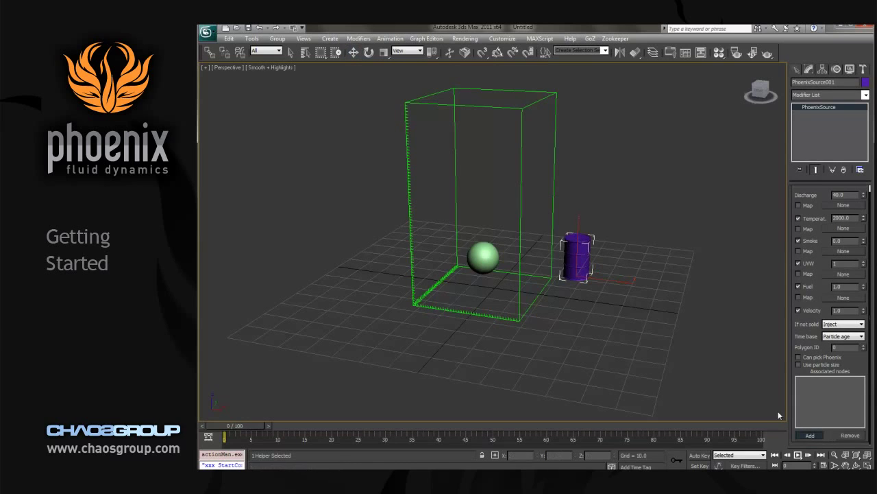
click(483, 251)
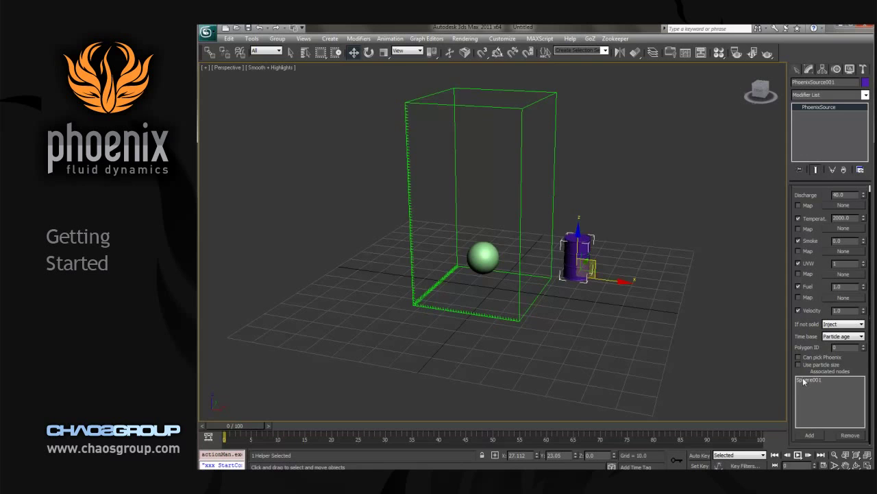
alt+middle_drag(627, 305, 669, 331)
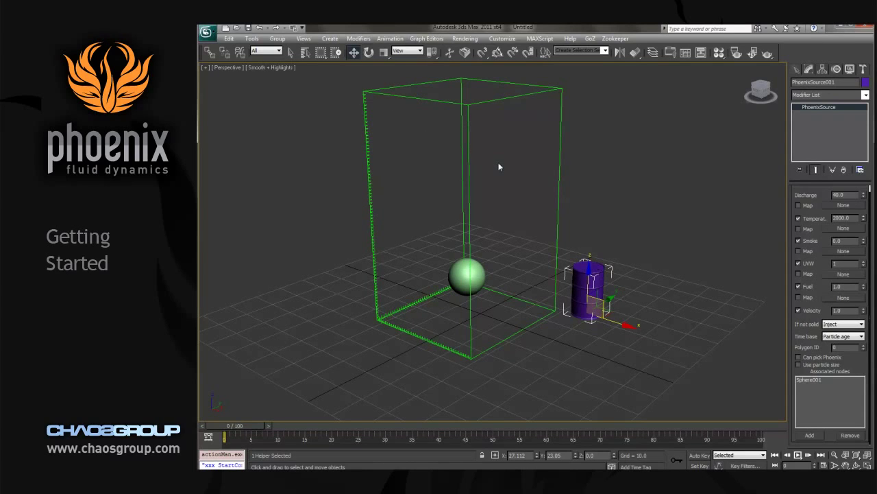
mouse_move(710, 321)
alt+middle_down()
mouse_move(661, 314)
mouse_move(705, 311)
mouse_move(720, 320)
alt+middle_up()
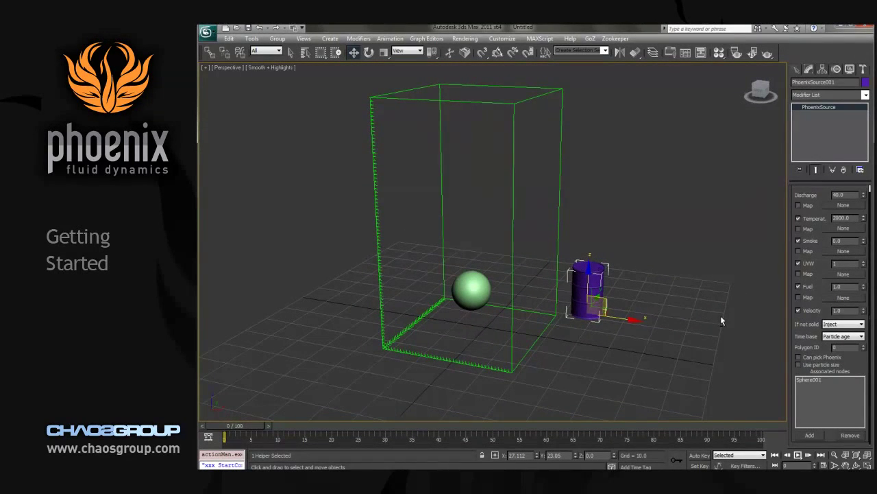
- Select the simulator box, start its simulation and watch the flame rise from the sphere at different angles
click(561, 214)
drag(816, 209, 836, 416)
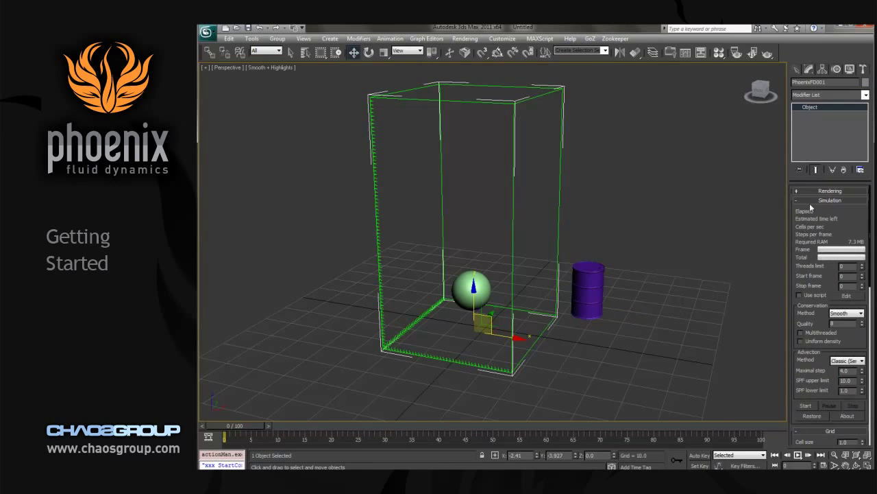
scroll(802, 287, down, 3)
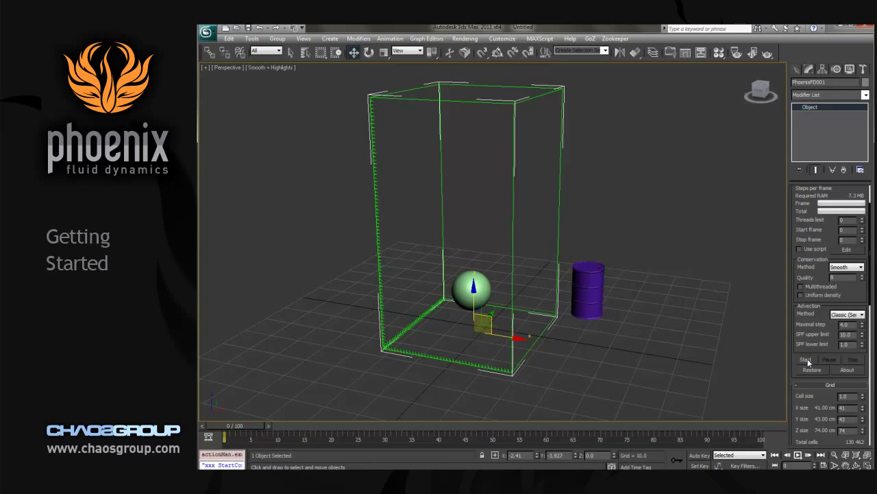
click(807, 360)
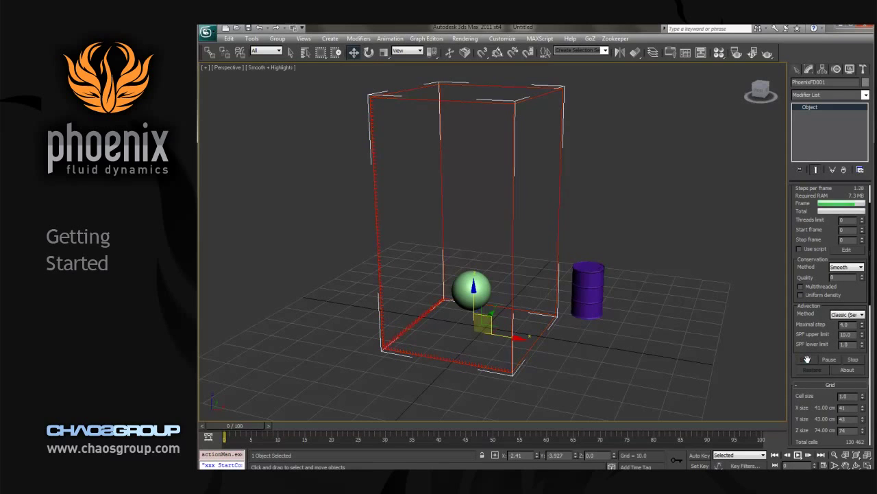
alt+middle_drag(580, 351, 595, 336)
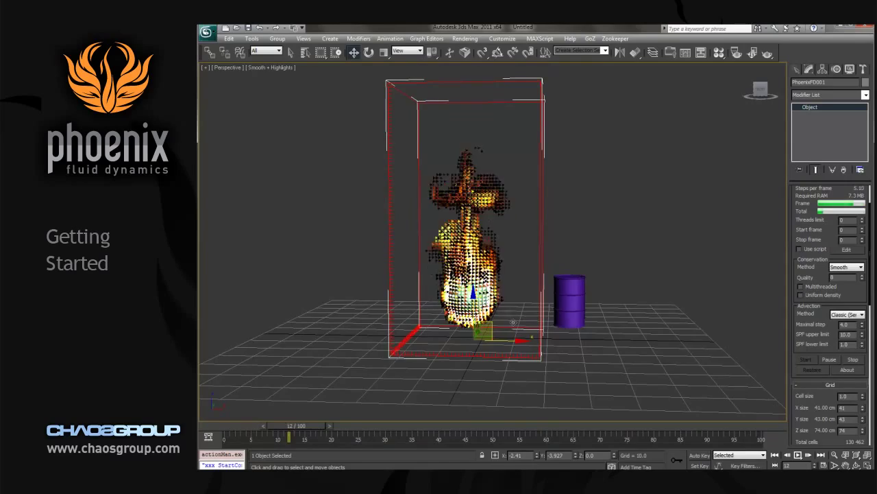
alt+middle_drag(365, 368, 400, 380)
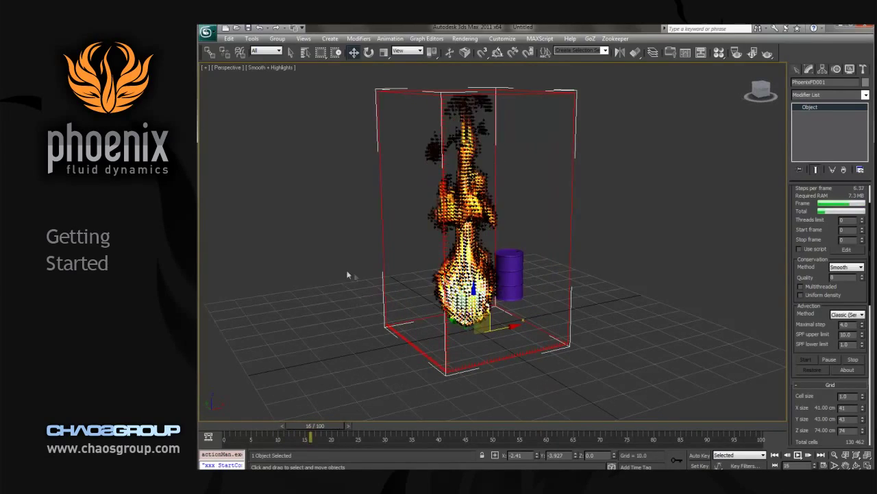
alt+middle_drag(352, 302, 360, 327)
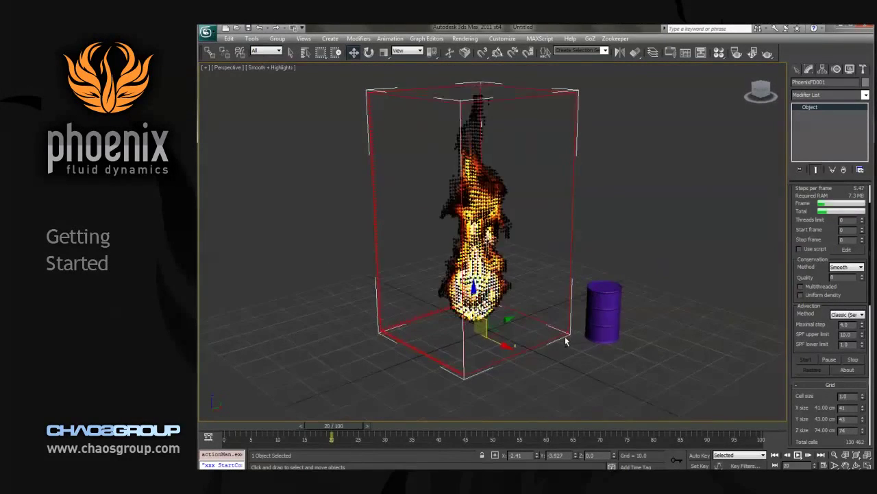
- Render frame 22 of the running fire simulation in the Perspective view, close the render window and inspect the flame from other angles
click(770, 52)
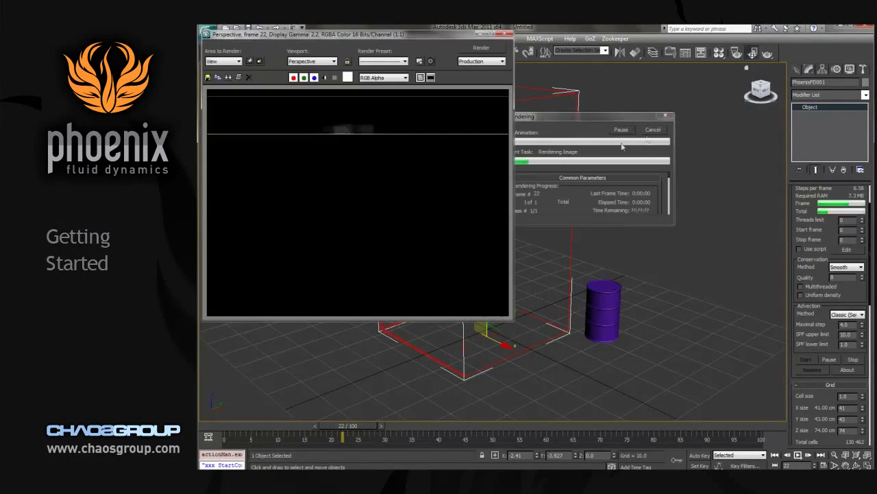
click(505, 34)
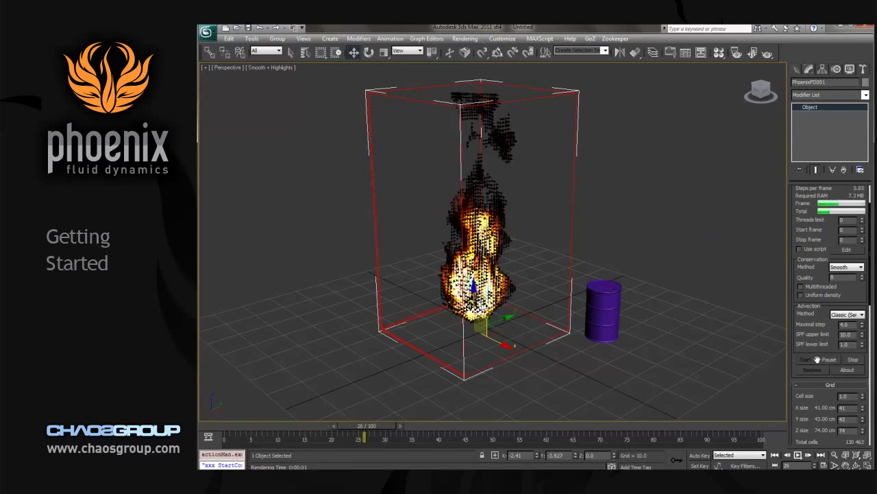
scroll(799, 280, down, 3)
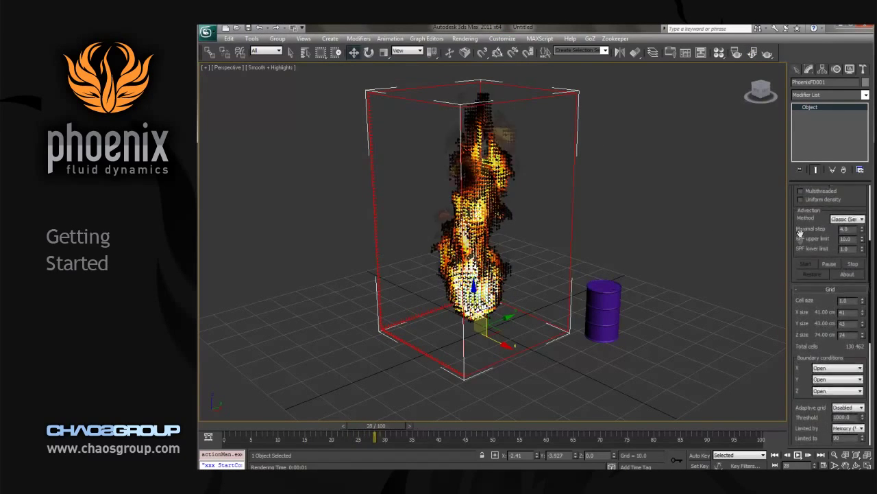
scroll(799, 274, up, 1)
mouse_move(497, 342)
alt+middle_down()
mouse_move(507, 346)
mouse_move(511, 370)
mouse_move(502, 340)
alt+middle_up()
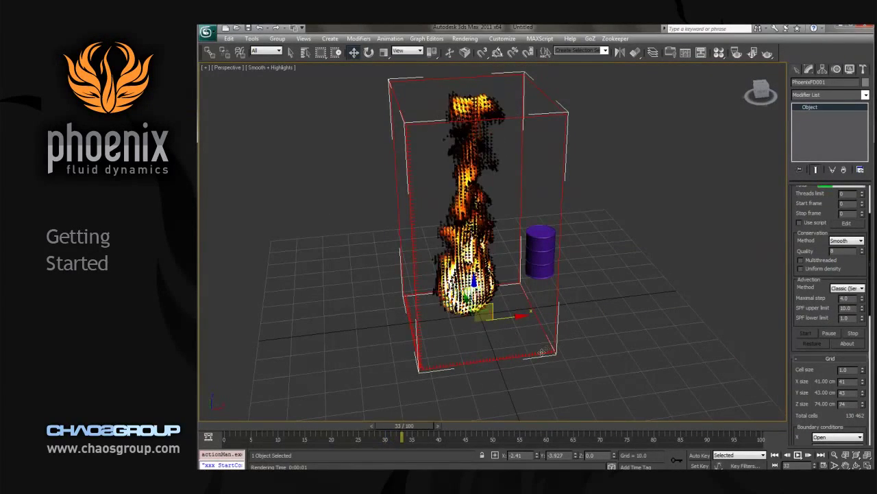
alt+middle_drag(568, 373, 511, 362)
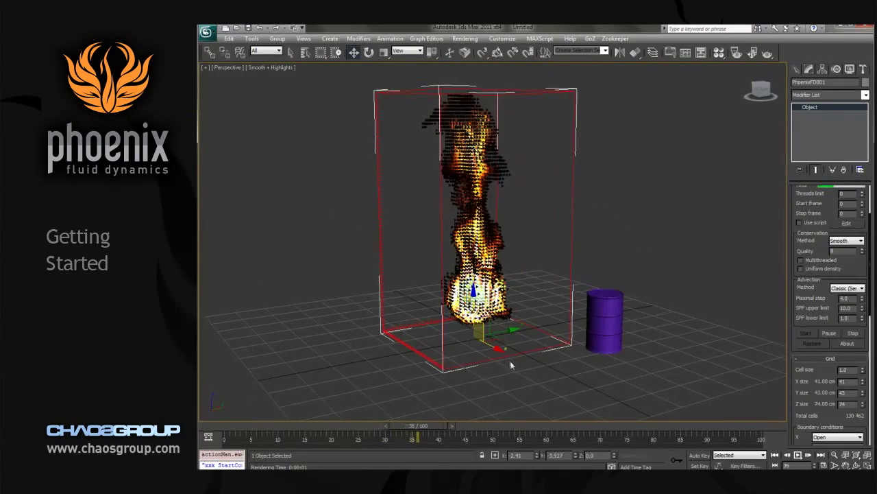
- Stop the running fire simulation and inspect the cell marks along the simulator box and the flame up close
click(853, 334)
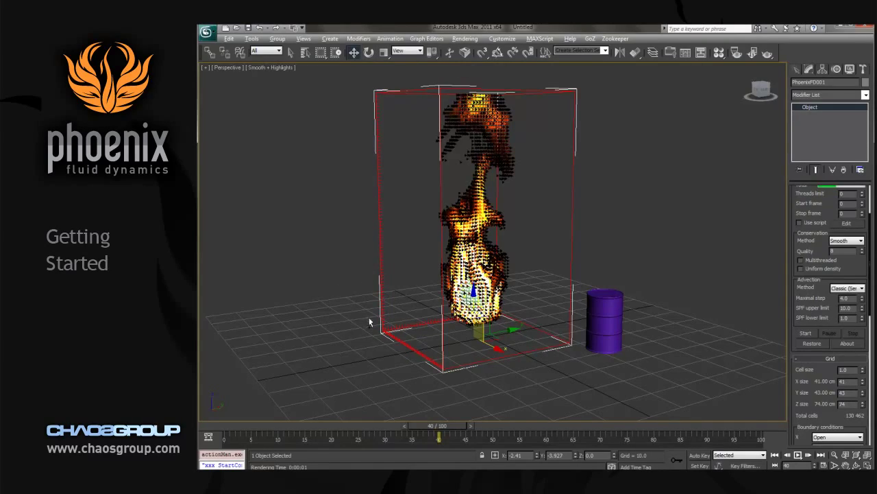
scroll(368, 322, up, 10)
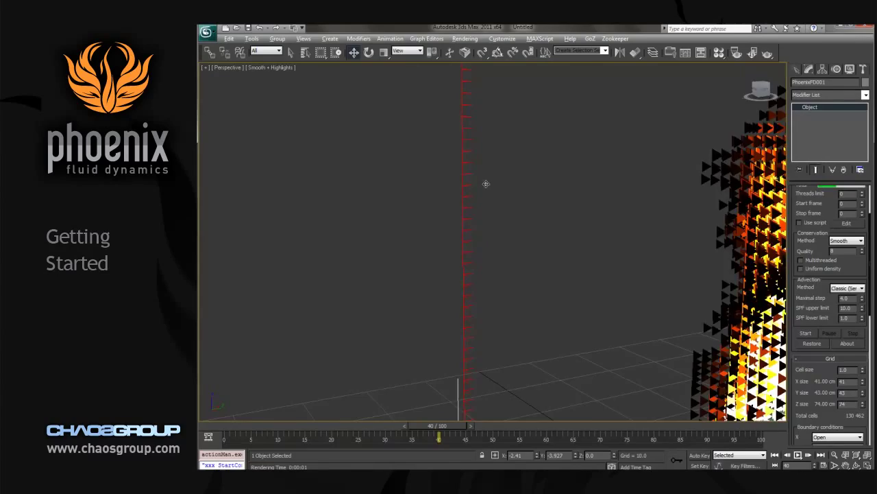
key(z)
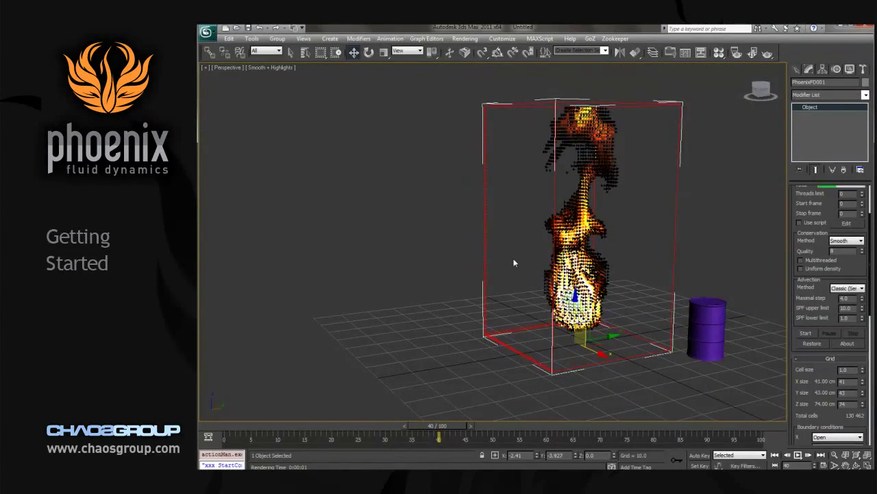
scroll(525, 293, down, 3)
scroll(627, 331, down, 1)
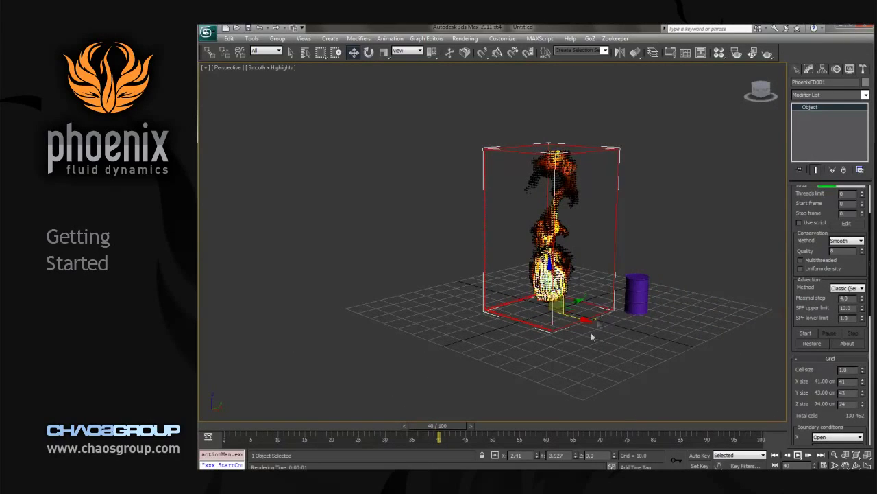
scroll(531, 237, up, 3)
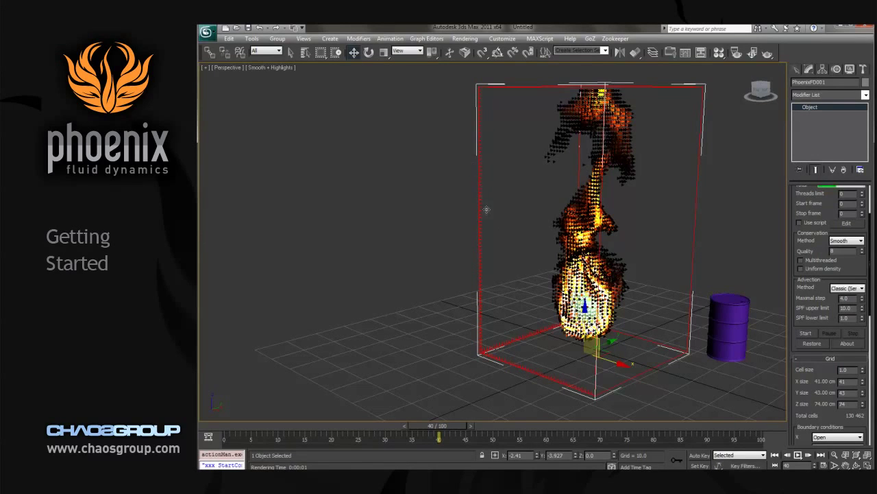
scroll(507, 220, down, 2)
alt+middle_drag(562, 274, 546, 263)
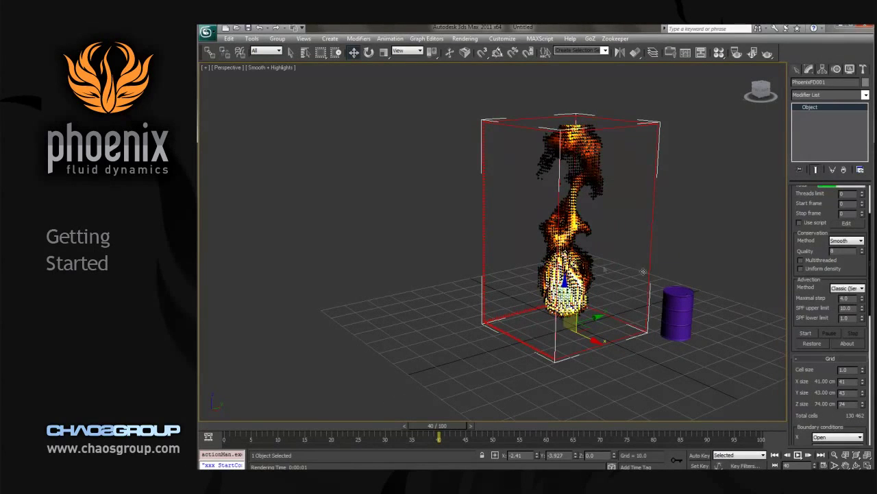
- Shrink the simulator grid to an X size of 34 and a Y size of 34 cells
scroll(807, 298, down, 5)
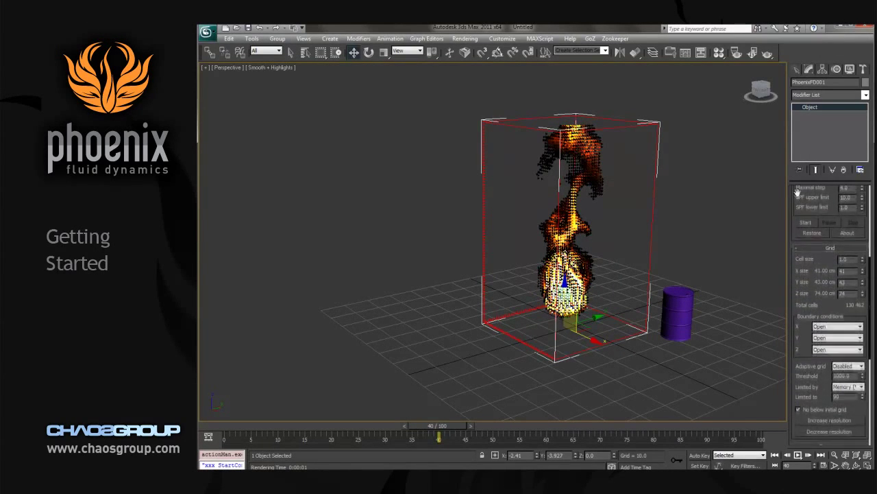
scroll(806, 278, down, 1)
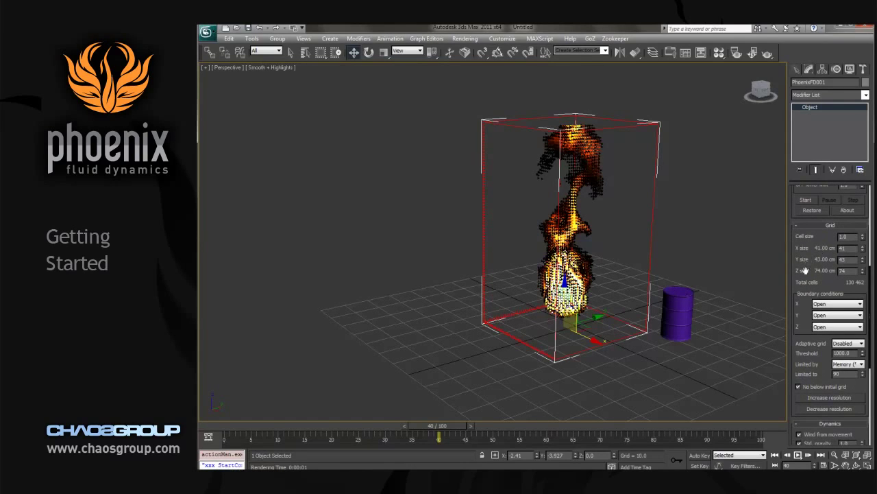
alt+middle_drag(688, 301, 569, 295)
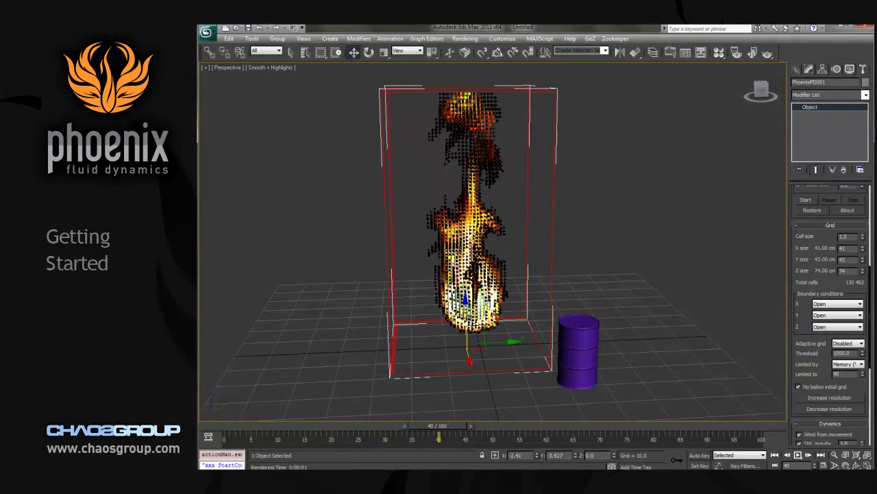
click(863, 250)
drag(864, 252, 862, 266)
mouse_move(589, 268)
alt+middle_down()
mouse_move(598, 266)
mouse_move(588, 272)
mouse_move(597, 274)
alt+middle_up()
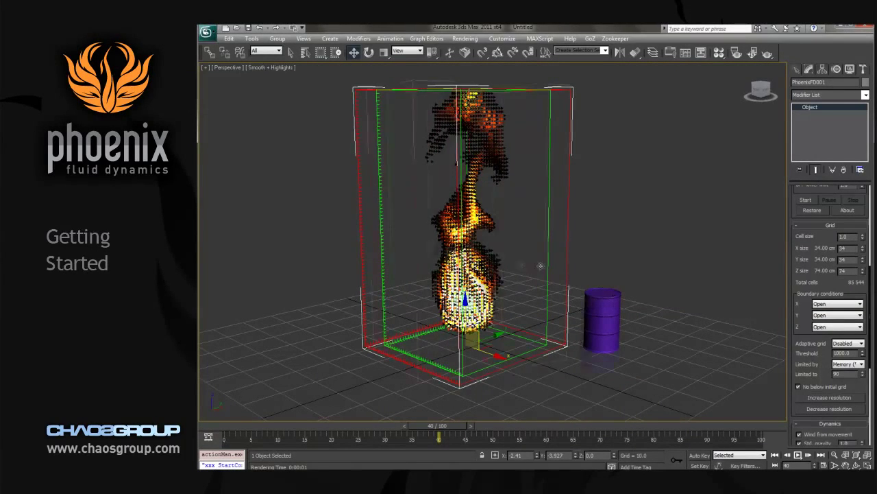
alt+middle_drag(541, 264, 521, 264)
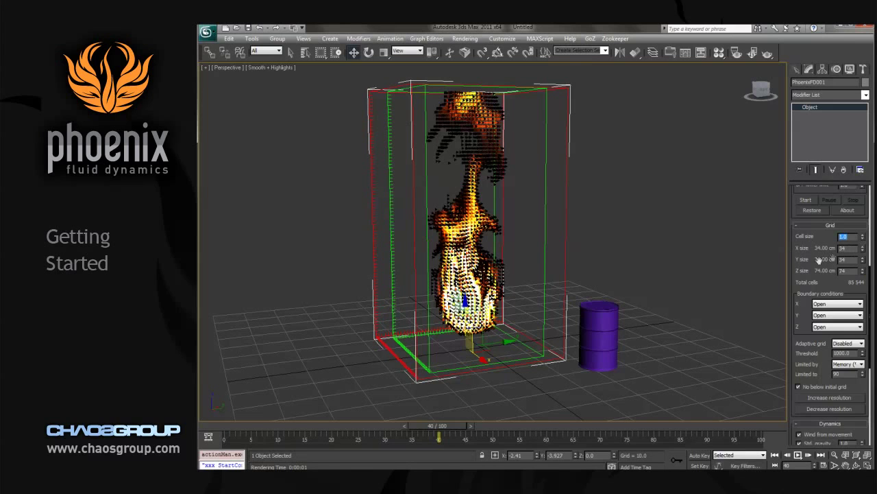
- Decrease the grid resolution twice to a cell size of 1.563 and compare the new cell divisions with the old ones
scroll(809, 240, down, 2)
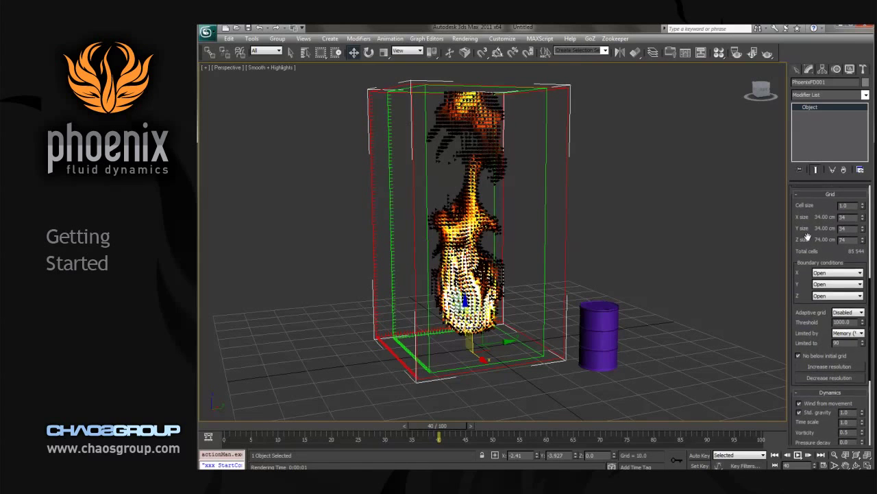
click(829, 376)
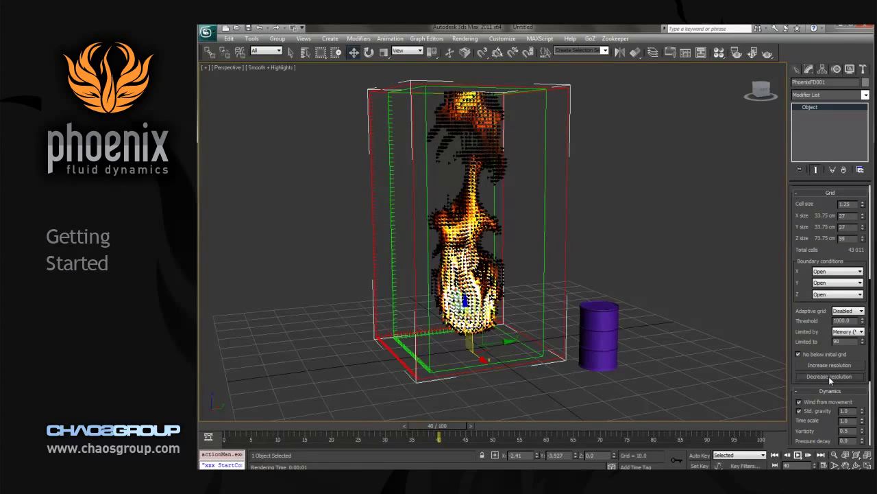
click(828, 376)
scroll(486, 192, up, 5)
middle_drag(486, 192, 520, 258)
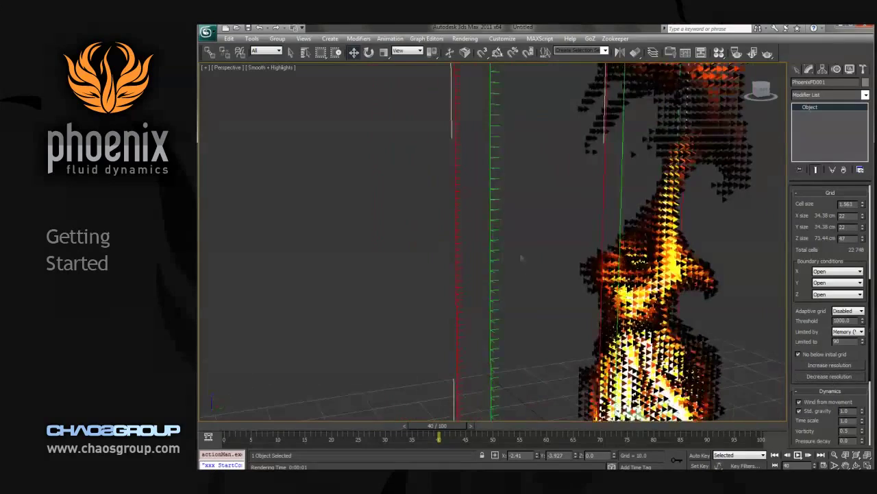
scroll(520, 258, up, 3)
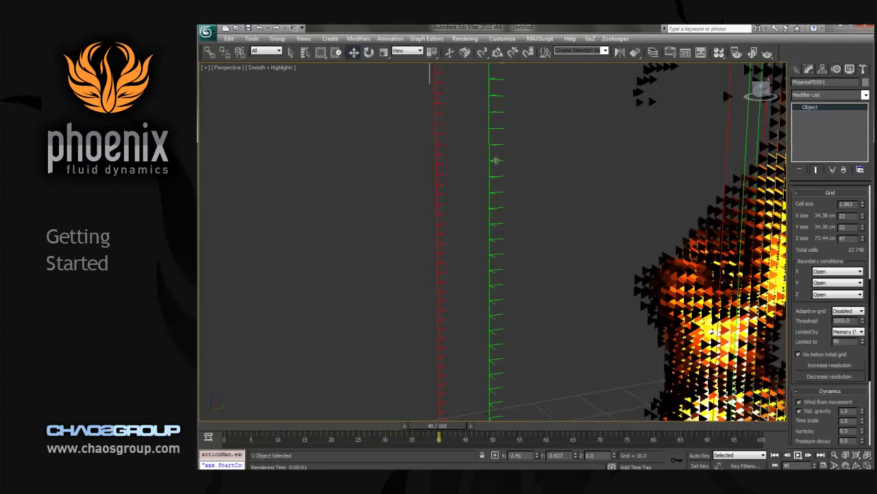
scroll(500, 146, down, 10)
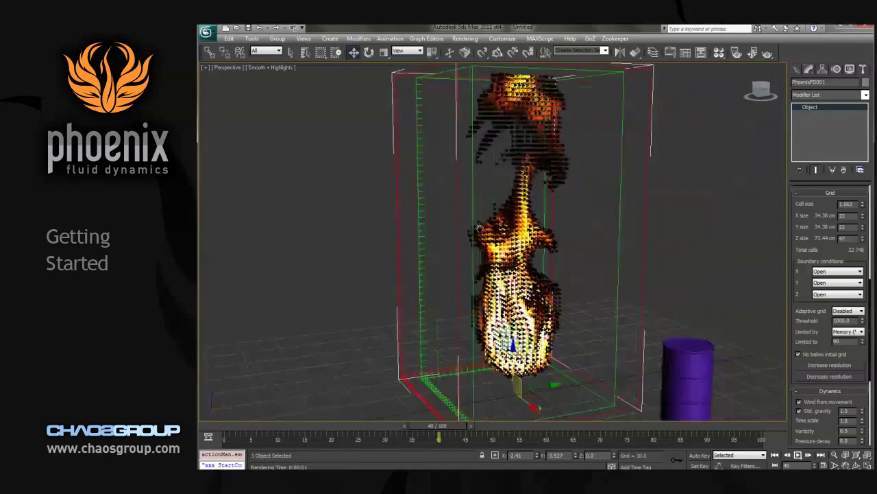
scroll(536, 275, up, 5)
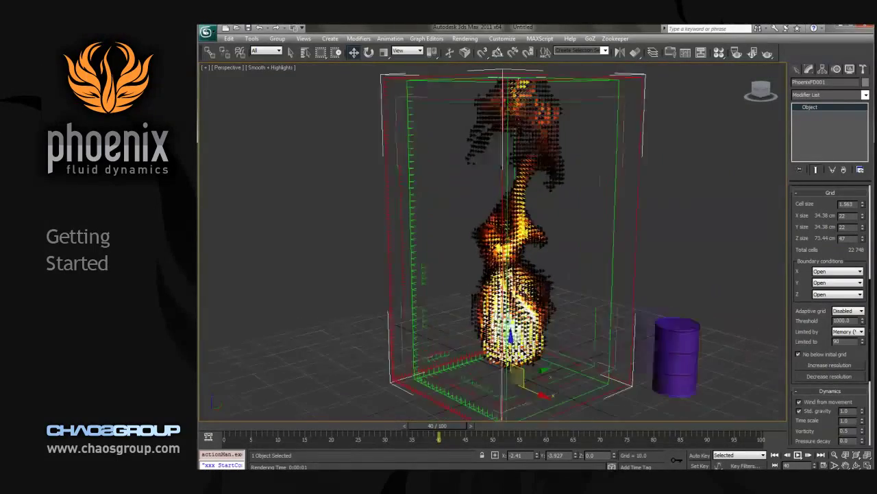
scroll(536, 275, down, 3)
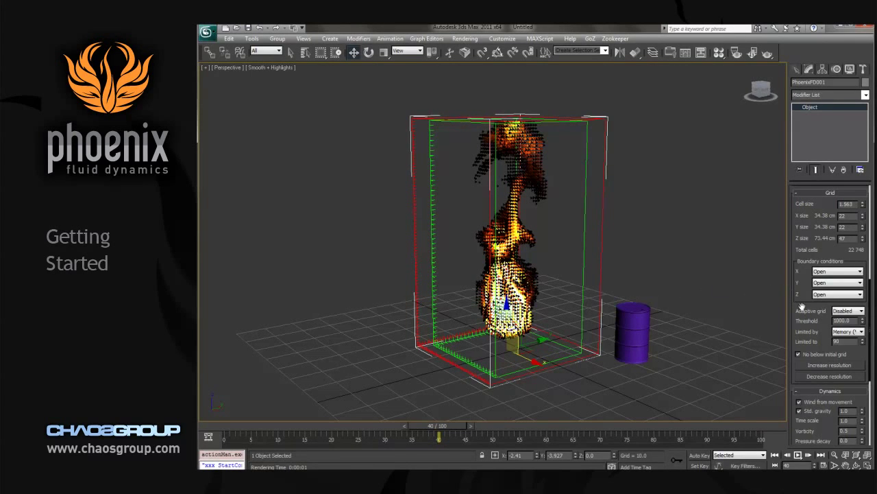
- Run the simulation through frame 100, return to the first frame and play back the cached fire animation before stopping it
drag(801, 308, 802, 396)
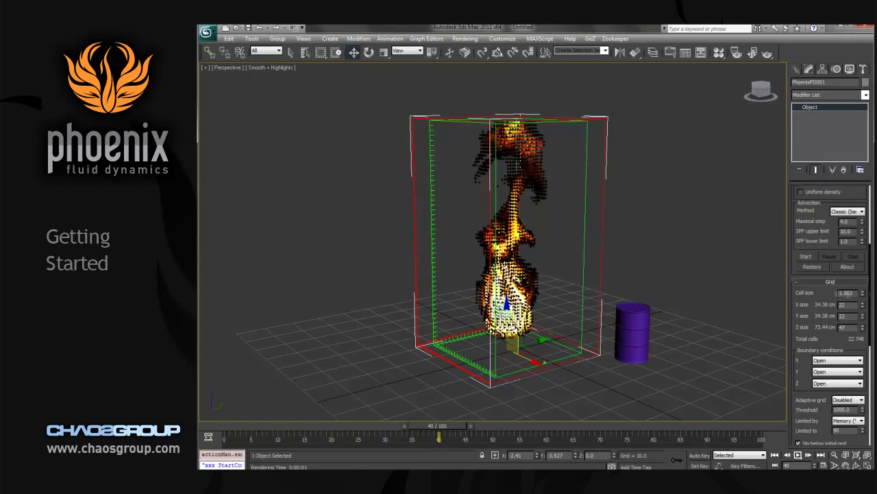
click(806, 256)
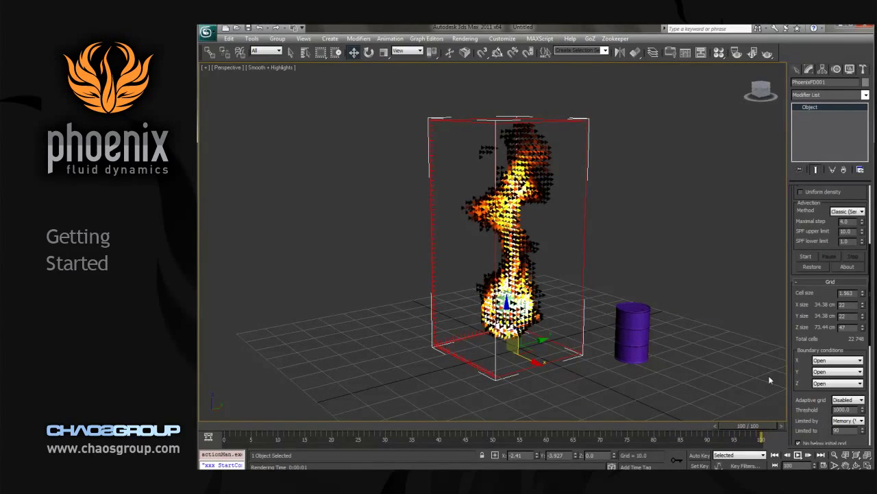
click(775, 455)
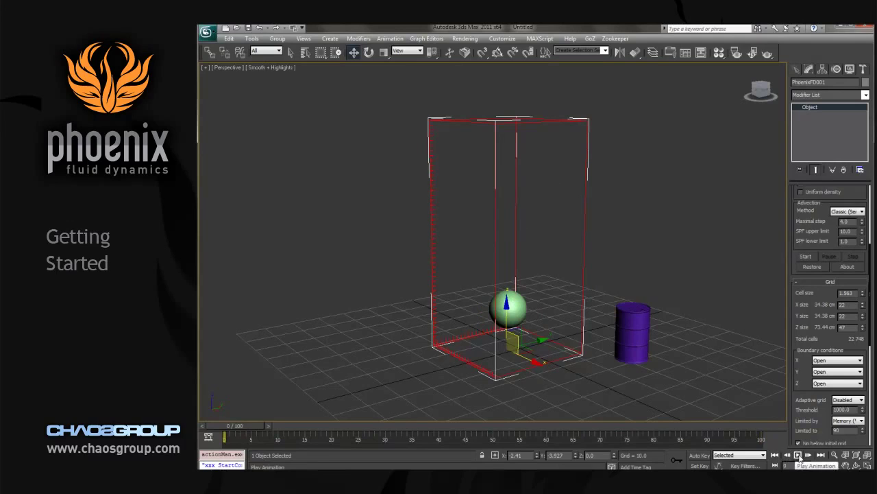
click(798, 455)
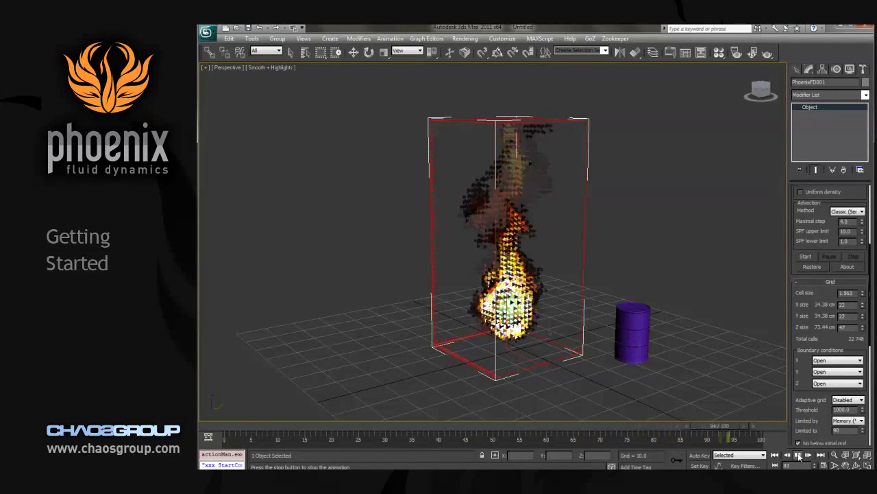
click(798, 455)
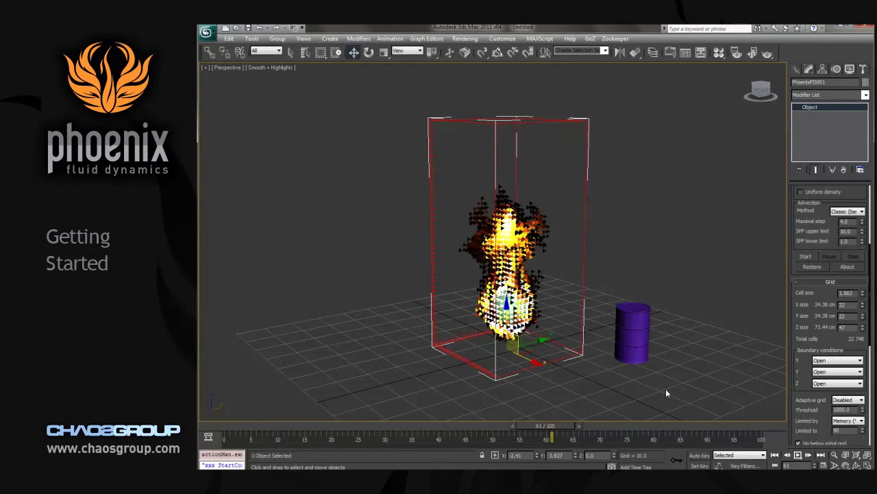
- Set the simulator's Time scale in the dynamics settings to 0.5
drag(801, 346, 813, 161)
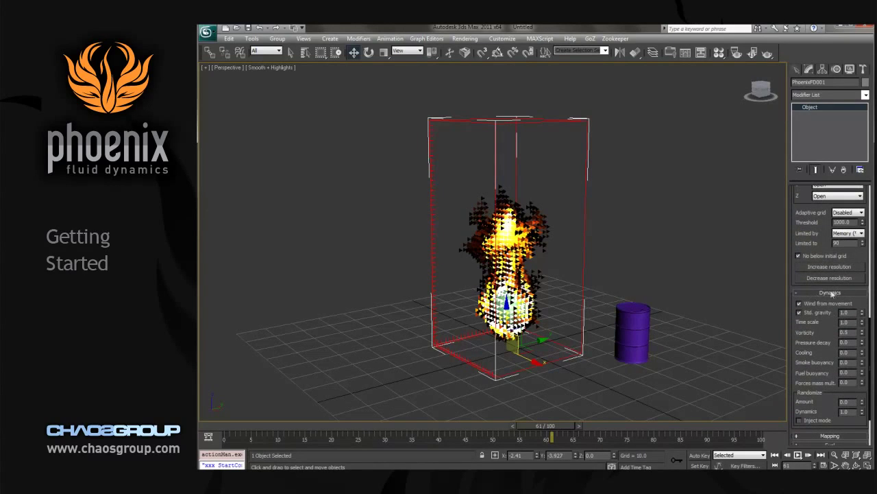
scroll(811, 322, down, 1)
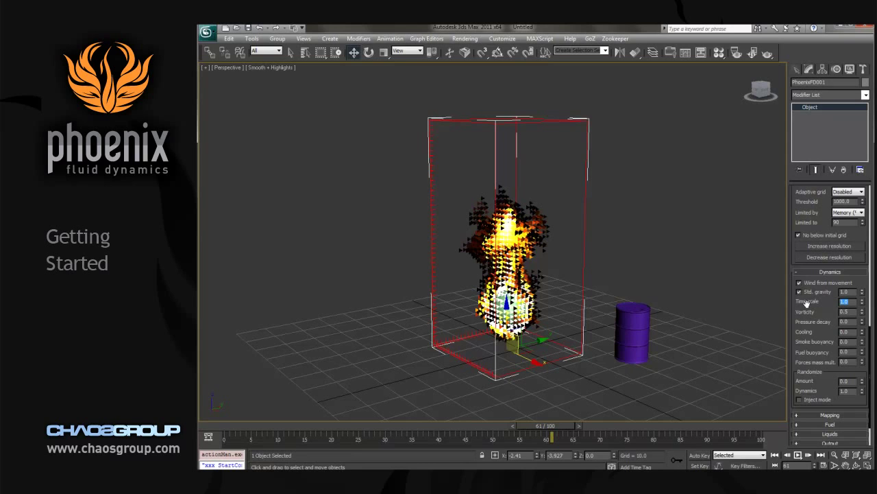
text(.5)
drag(807, 303, 802, 335)
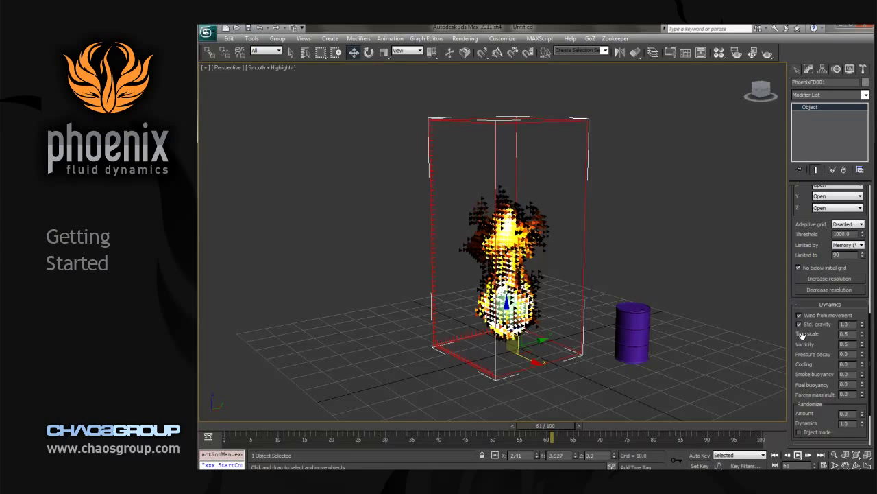
- Increase the simulator's grid resolution once to a cell size of 1.25
scroll(802, 336, up, 5)
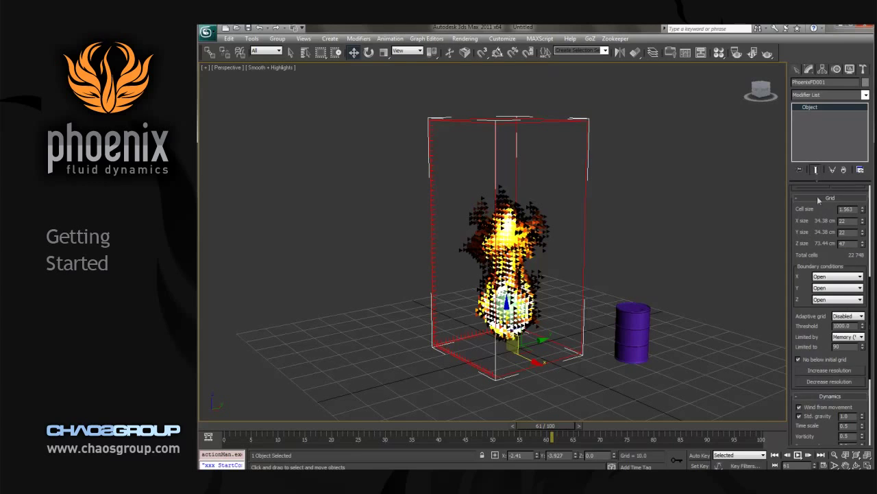
scroll(807, 265, up, 4)
mouse_move(802, 248)
mouse_down()
mouse_move(806, 302)
mouse_move(813, 245)
mouse_up()
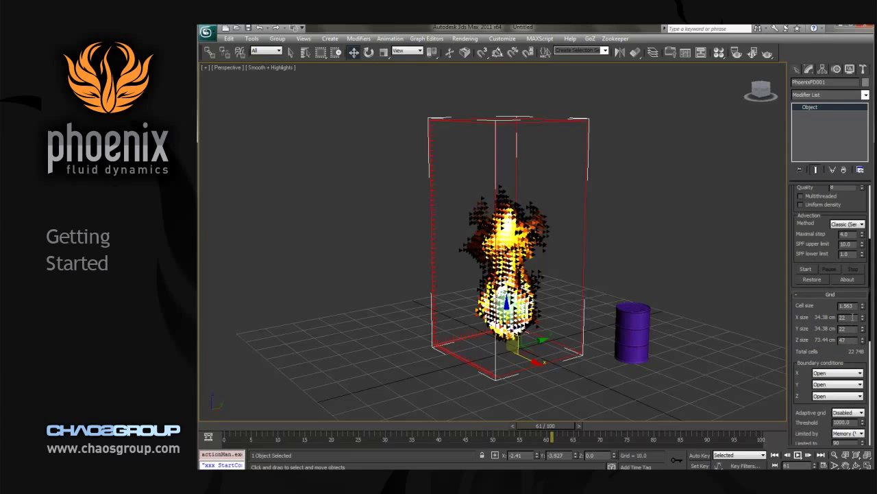
scroll(817, 310, down, 3)
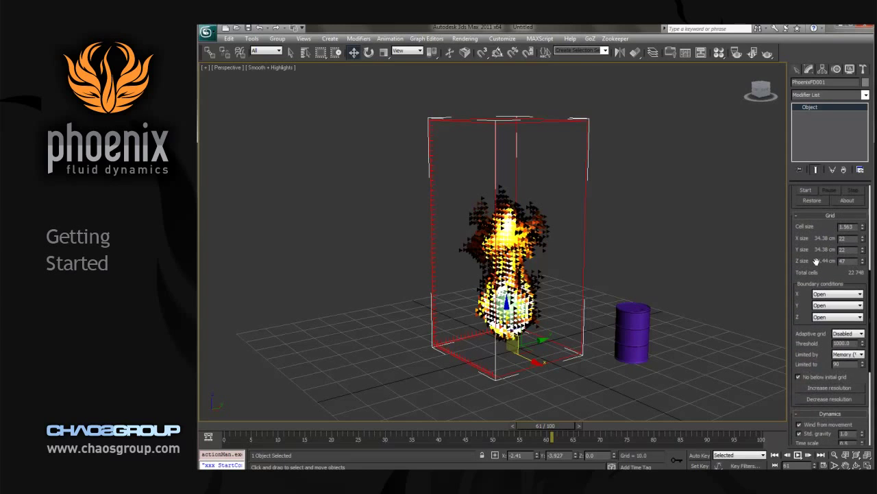
click(832, 388)
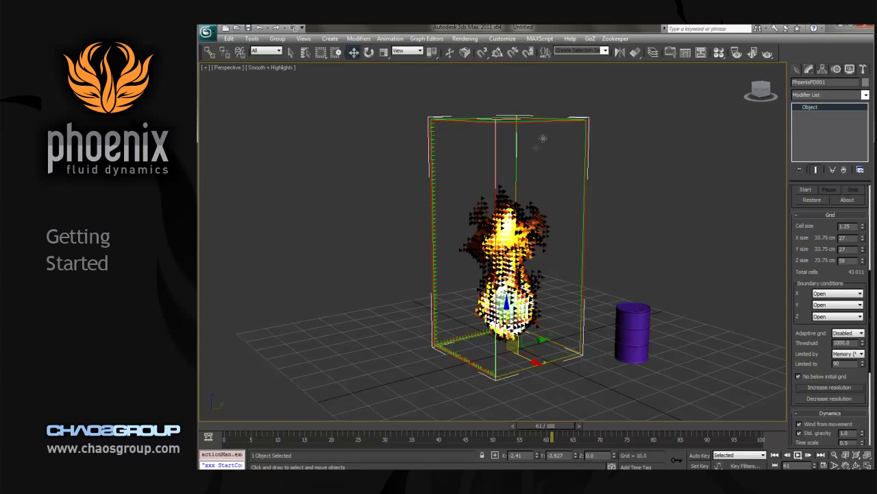
- Scrub the timeline to frame 34, render the Perspective view to check the flame and close the render window
click(374, 420)
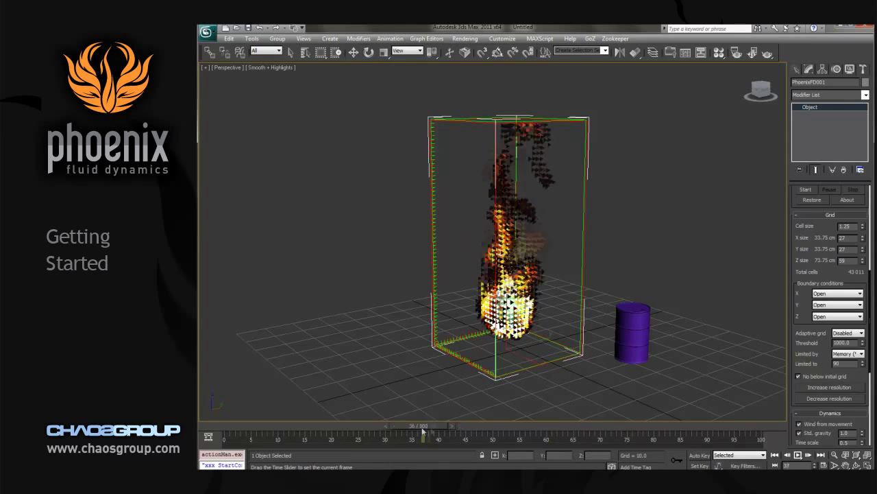
click(768, 54)
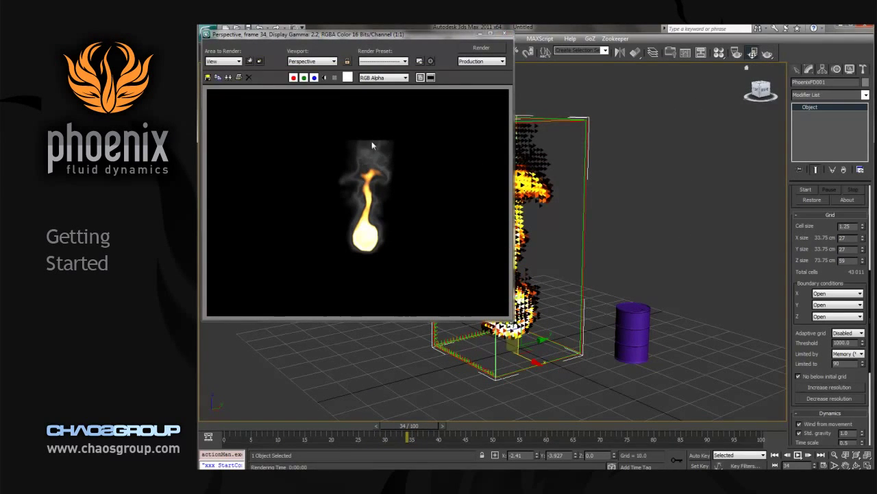
click(505, 33)
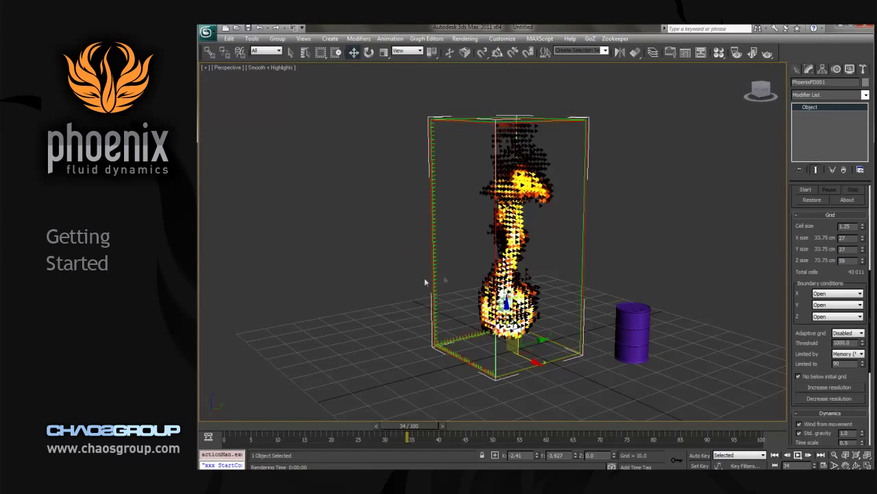
- Make the simulator grid taller by raising its Z size to 77 cells
mouse_move(805, 283)
mouse_down()
mouse_move(811, 172)
mouse_move(805, 275)
mouse_up()
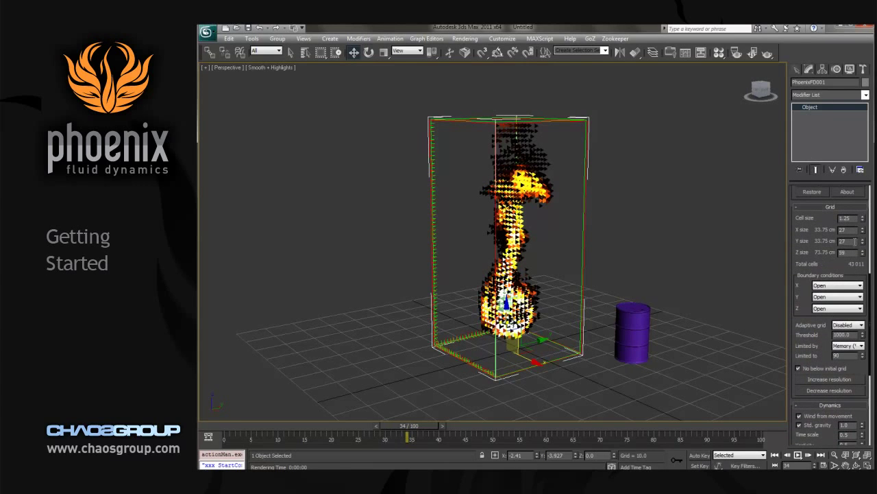
drag(863, 254, 862, 237)
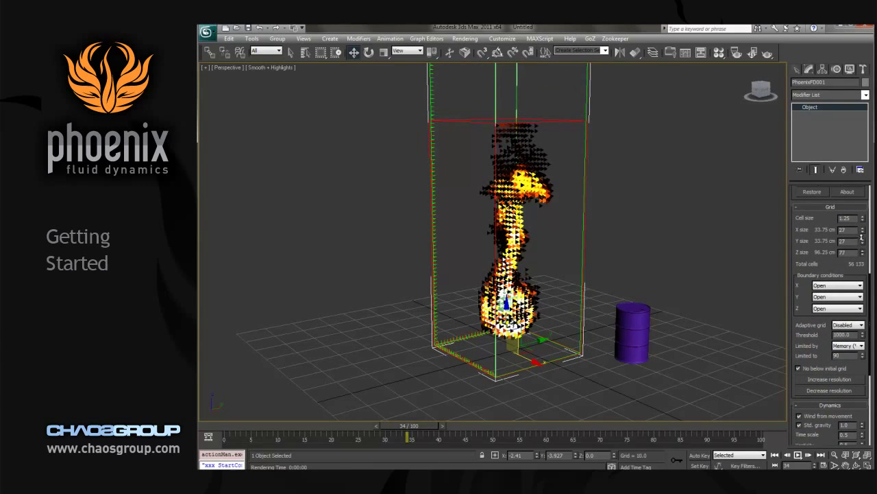
- Extend the simulator grid upward by raising its Z size to 94 cells
alt+middle_drag(653, 234, 563, 189)
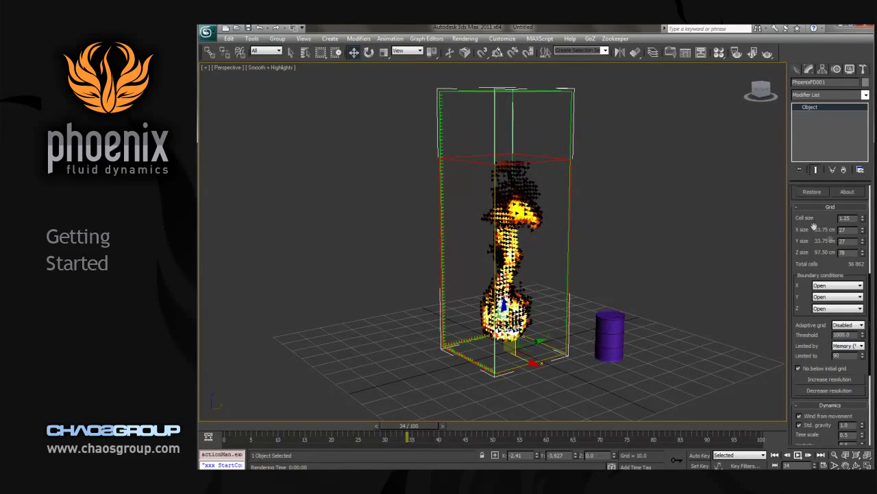
drag(864, 256, 862, 241)
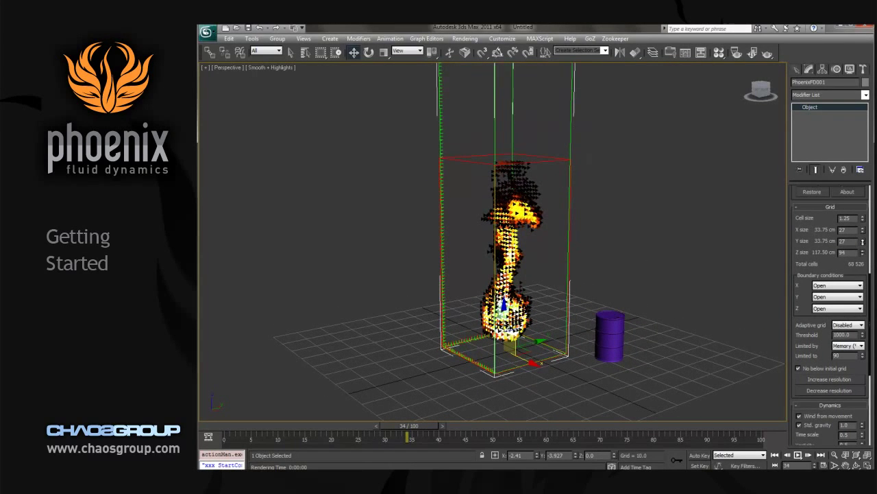
alt+middle_drag(679, 248, 662, 276)
- Start the fire simulation again with the taller grid and let it run toward the end of the timeline
scroll(802, 279, up, 3)
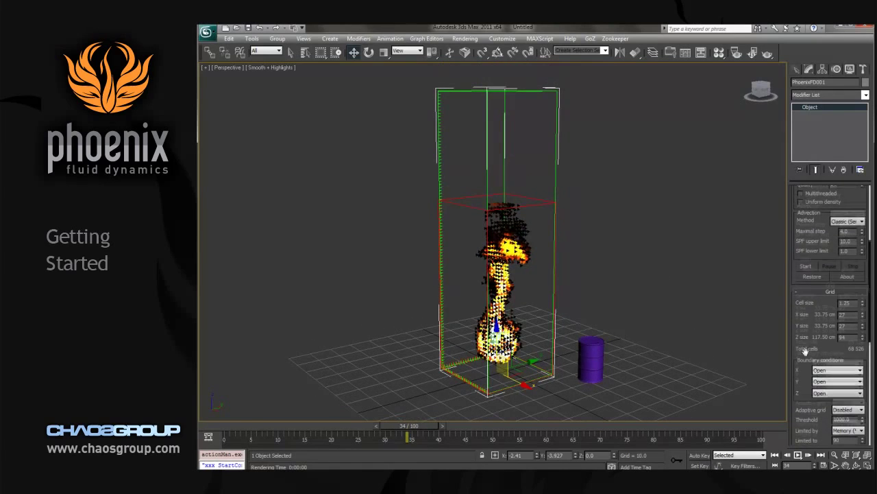
click(806, 266)
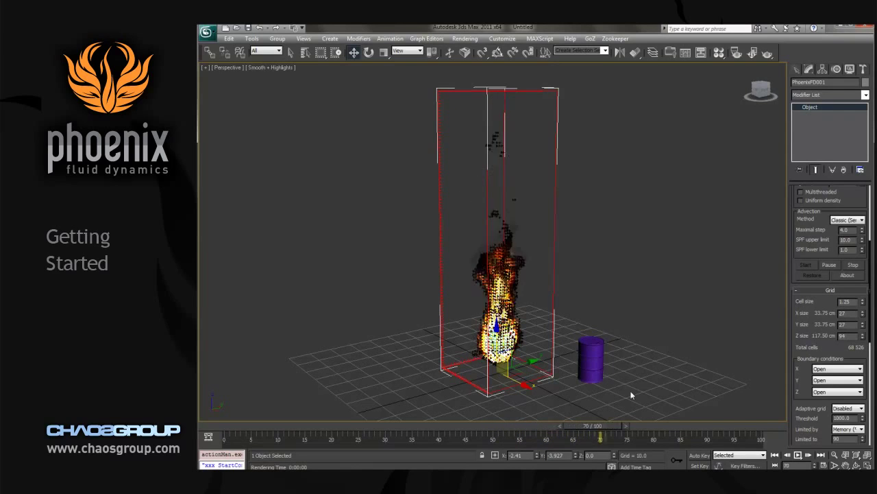
alt+middle_drag(629, 389, 540, 362)
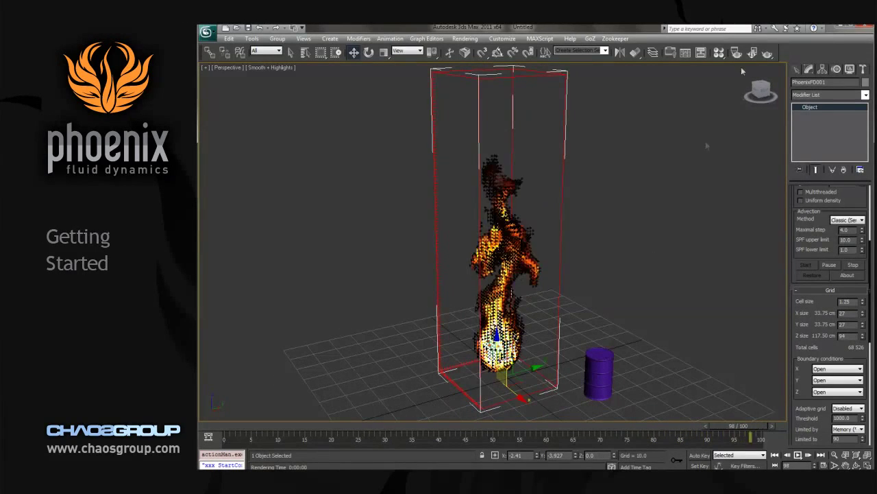
- Play back the simulated fire in the Perspective view and stop the playback
click(797, 454)
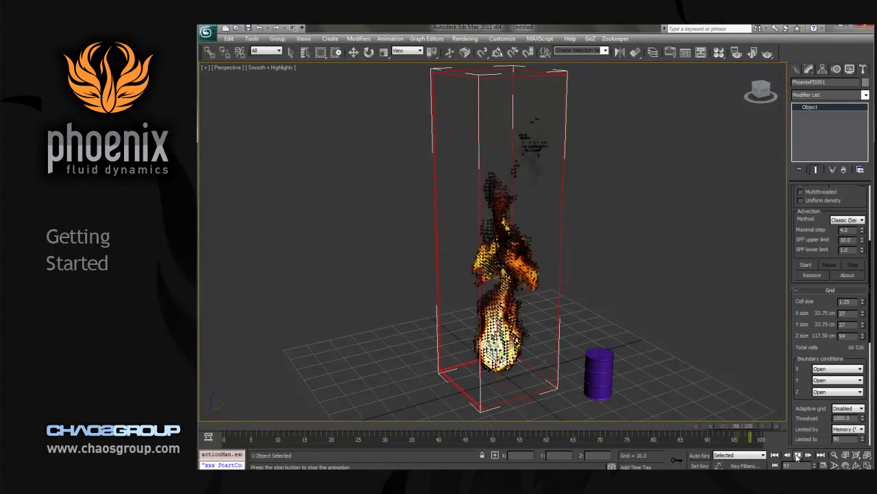
click(797, 454)
alt+middle_drag(637, 342, 589, 396)
- Scrub the timeline to frame 82, render the Perspective view to check the flame and smoke, and close the render window
drag(541, 430, 652, 425)
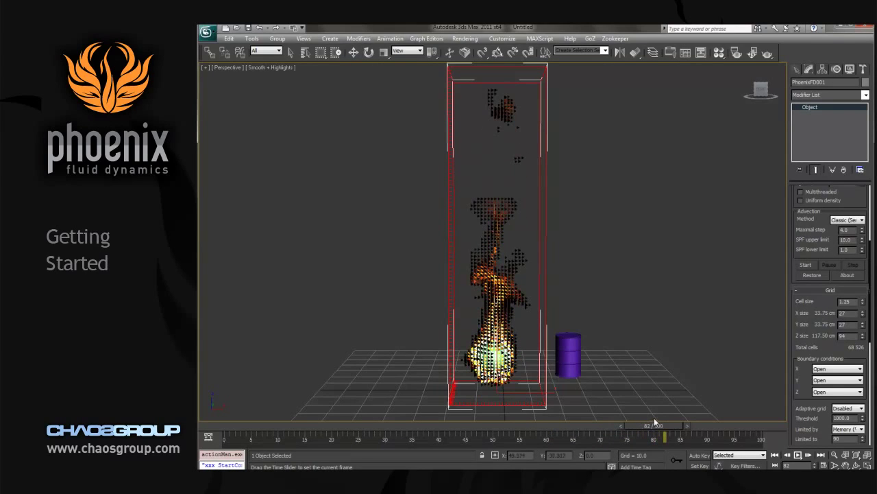
key(w)
click(767, 53)
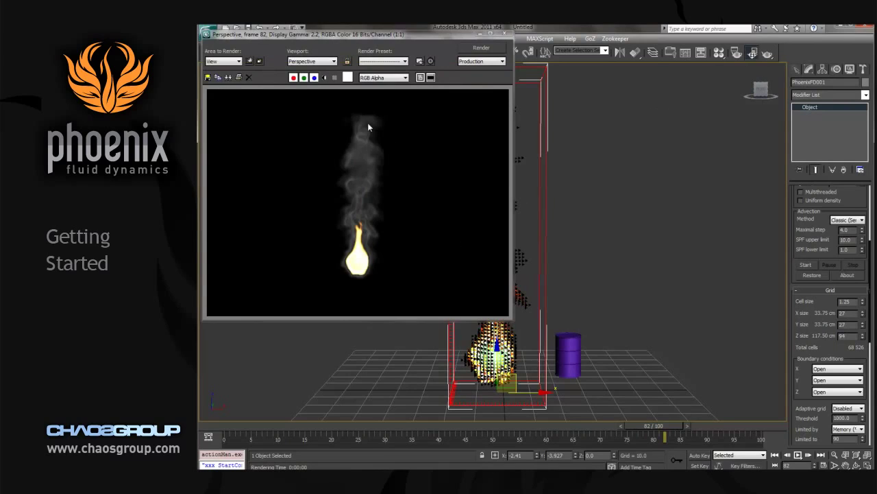
click(506, 33)
- Create a standard Tube primitive beside the fire grid with radii of about 6.25 and 4.28 and a height of about 21.1
alt+middle_drag(643, 229, 575, 278)
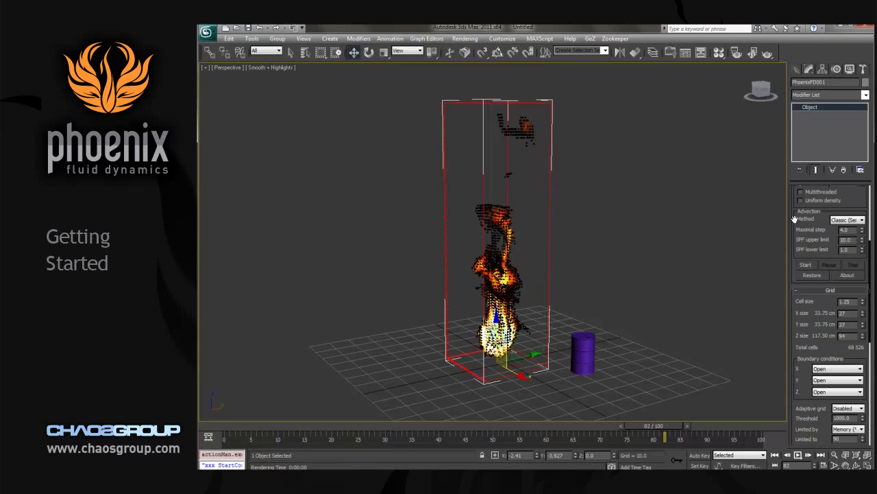
scroll(795, 219, up, 5)
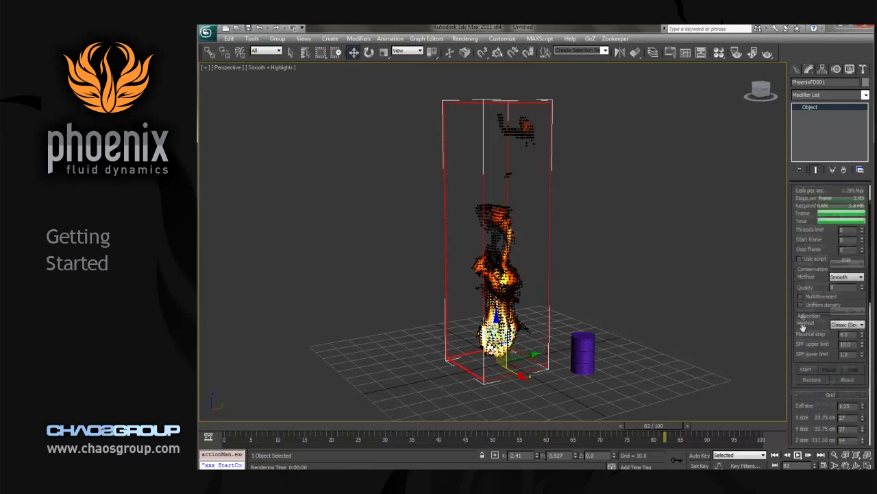
click(798, 69)
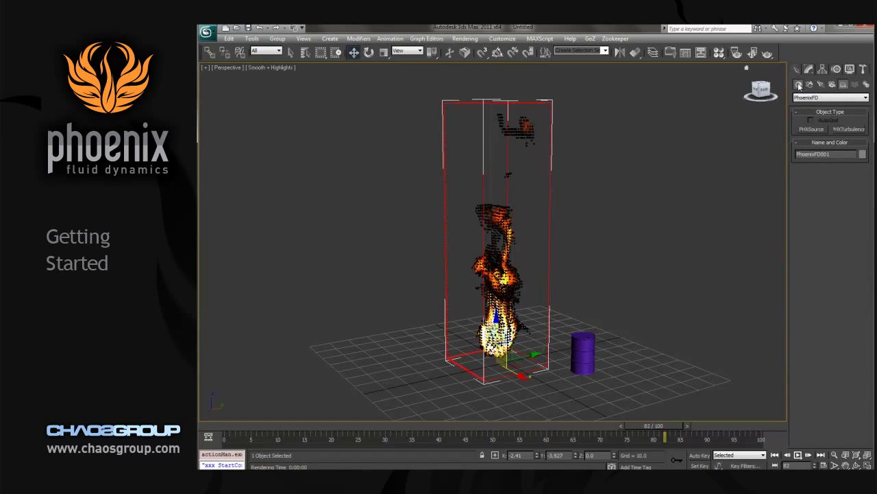
click(800, 85)
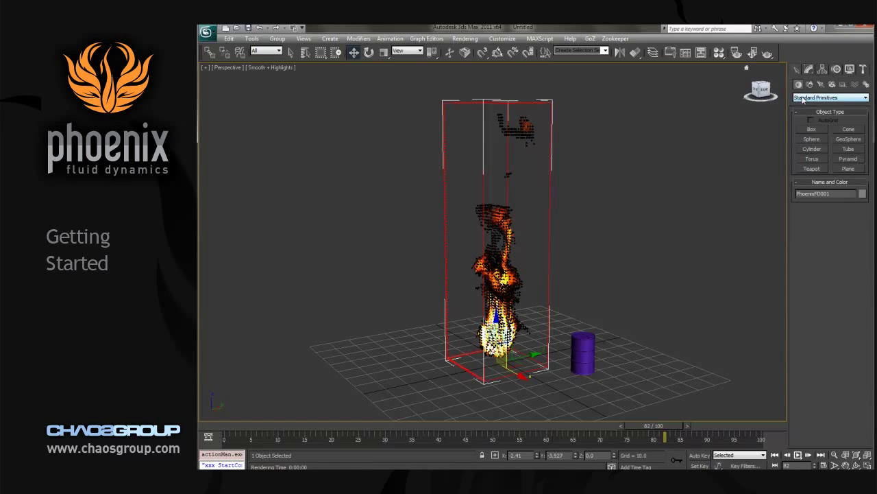
click(849, 149)
drag(529, 397, 545, 401)
click(532, 354)
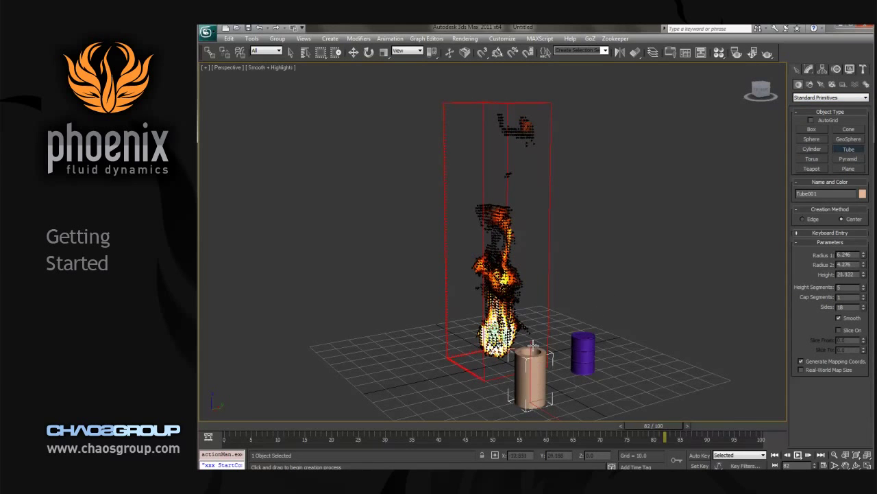
click(532, 349)
- Rotate the tube so that it lies horizontally
click(384, 53)
click(368, 53)
drag(548, 401, 521, 318)
- Move the tube inside the simulator grid directly above the flame source, to about X 7.57, Y -4.34, Z 42.35
right_click(538, 347)
click(552, 356)
alt+middle_drag(549, 398, 562, 374)
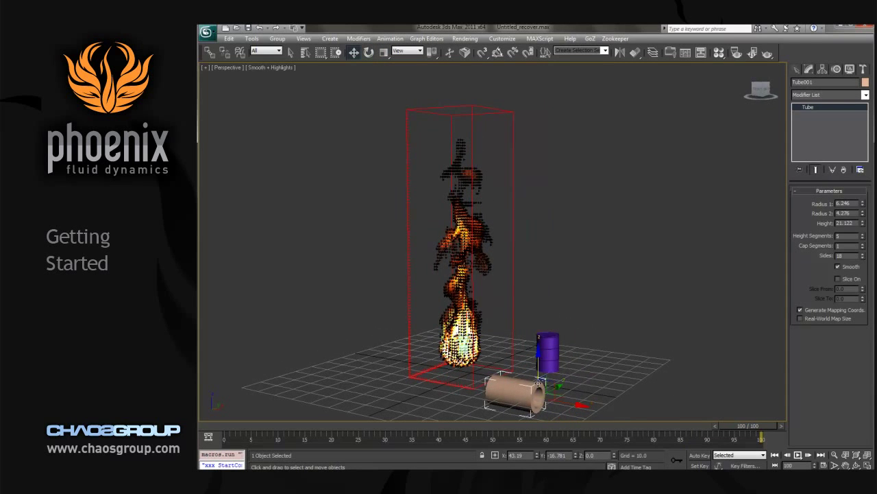
drag(562, 377, 503, 257)
alt+middle_drag(504, 257, 506, 276)
drag(506, 281, 526, 281)
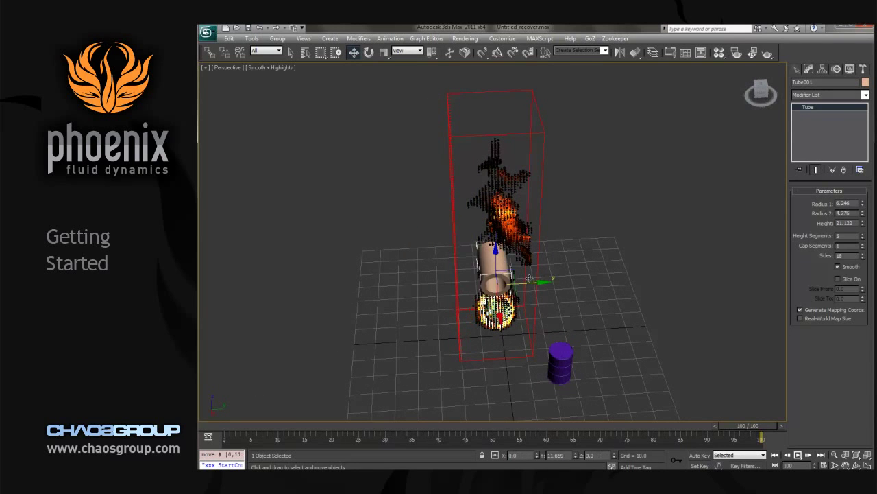
mouse_move(526, 281)
alt+middle_down()
mouse_move(564, 306)
mouse_move(536, 269)
alt+middle_up()
drag(550, 268, 522, 268)
alt+middle_drag(523, 268, 478, 276)
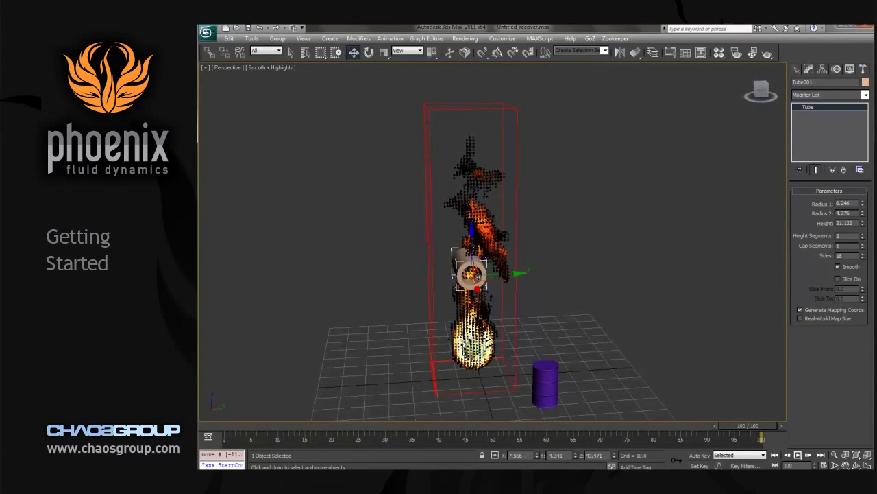
drag(471, 239, 471, 260)
alt+middle_drag(472, 260, 530, 357)
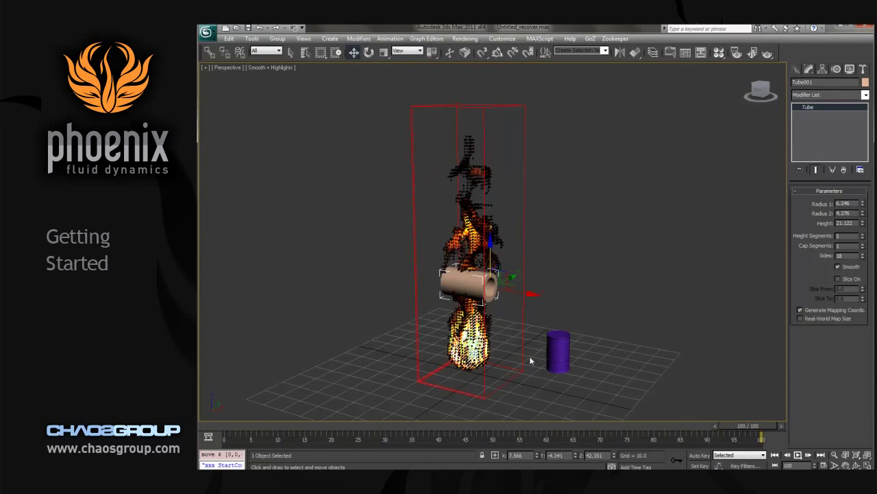
- Select the Phoenix FD simulator grid around the tube
alt+middle_drag(615, 379, 514, 258)
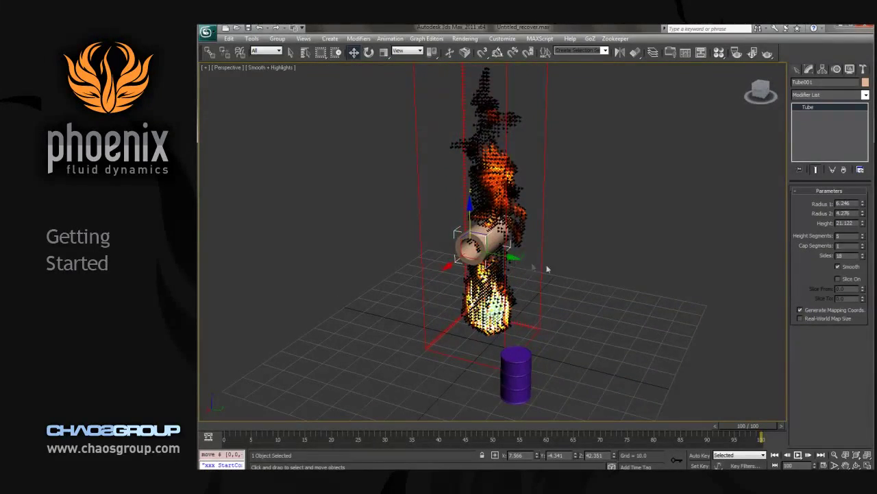
click(540, 267)
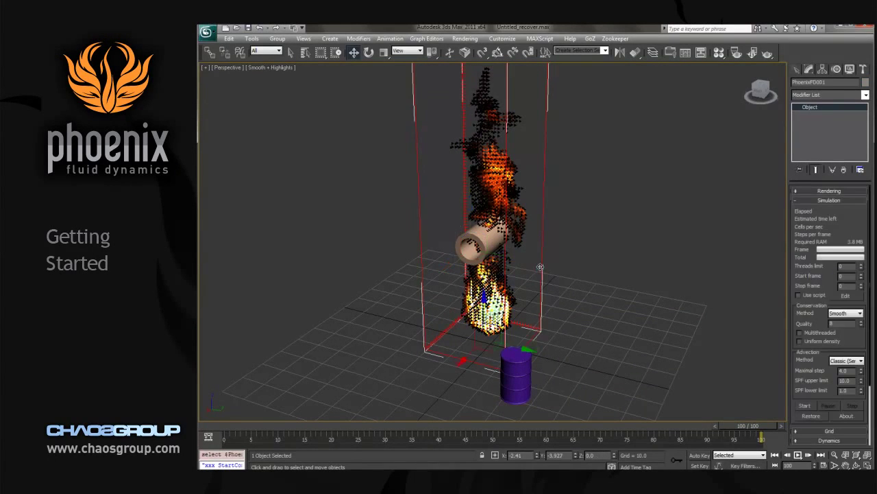